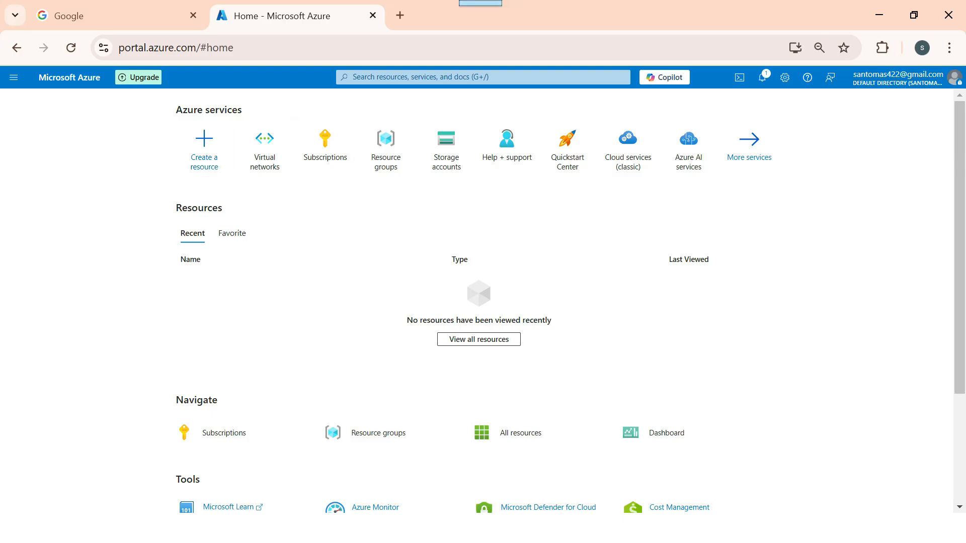
Find the Virtual networks service through the portal search and start creating a virtual network.
{"action": "left_click", "coordinate": [428, 77]}
{"action": "type", "text": "vitrual"}
{"action": "key", "text": "Down"}
{"action": "key", "text": "Down"}
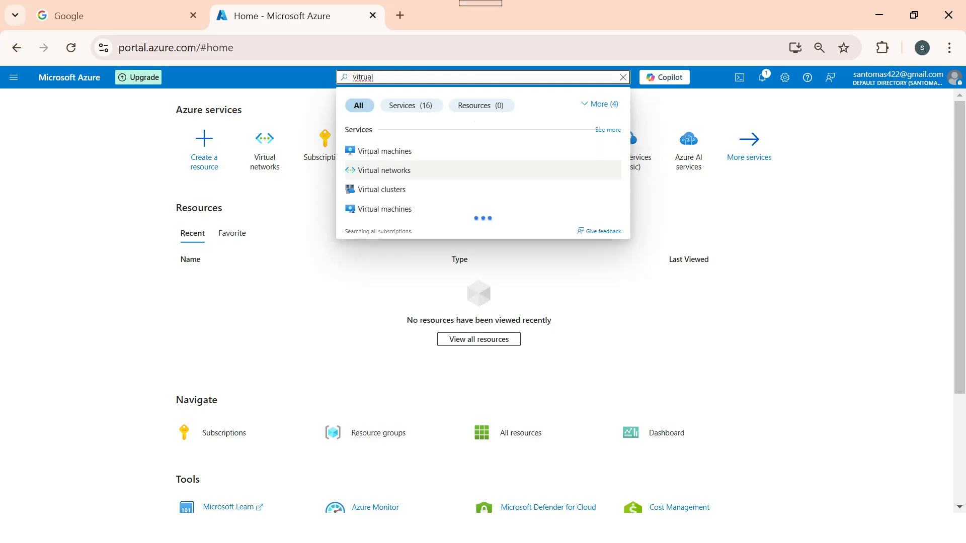
{"action": "key", "text": "Return"}
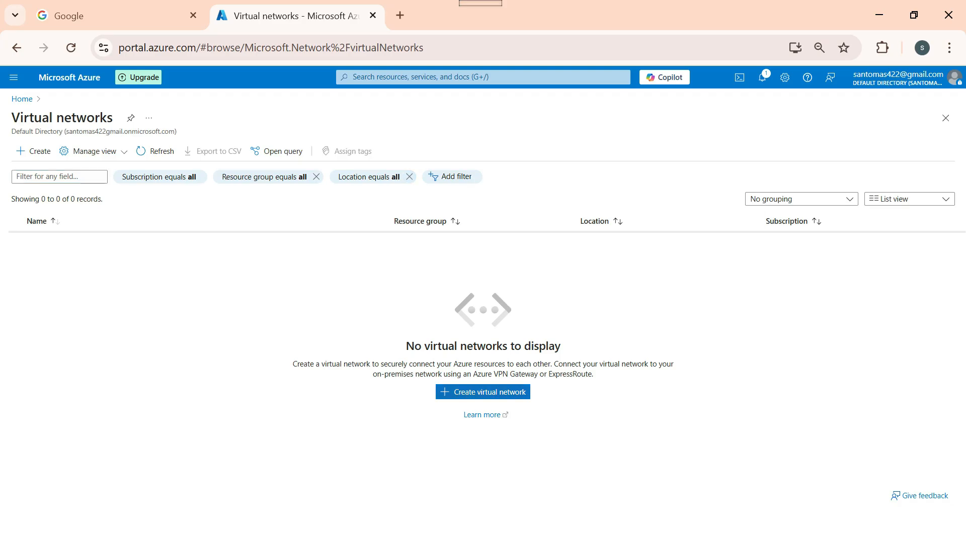
{"action": "left_click", "coordinate": [483, 392]}
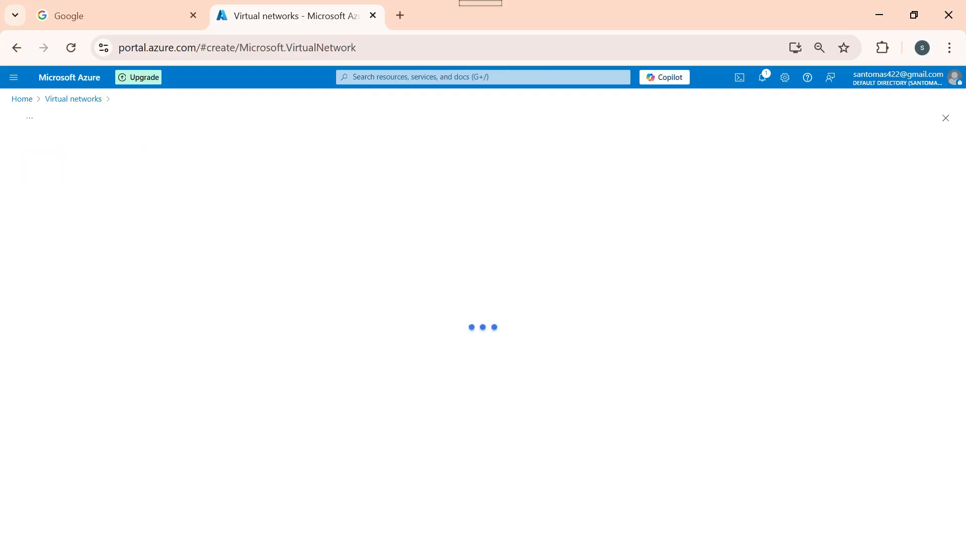
Create a new resource group named demo-databricks-dev-rg for the virtual network.
{"action": "left_click", "coordinate": [293, 339]}
{"action": "left_click", "coordinate": [293, 339]}
{"action": "left_click", "coordinate": [175, 351]}
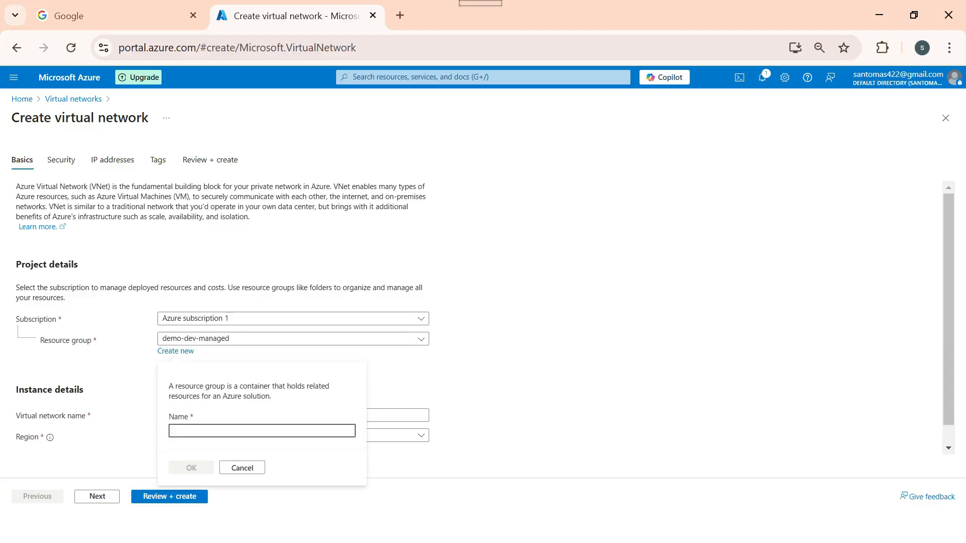
{"action": "type", "text": "demo-"}
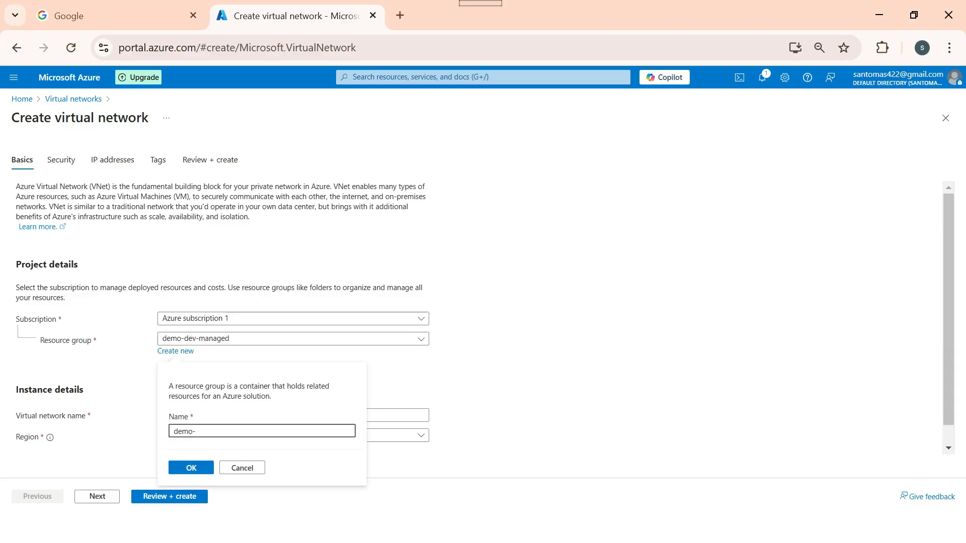
{"action": "type", "text": "databricks-"}
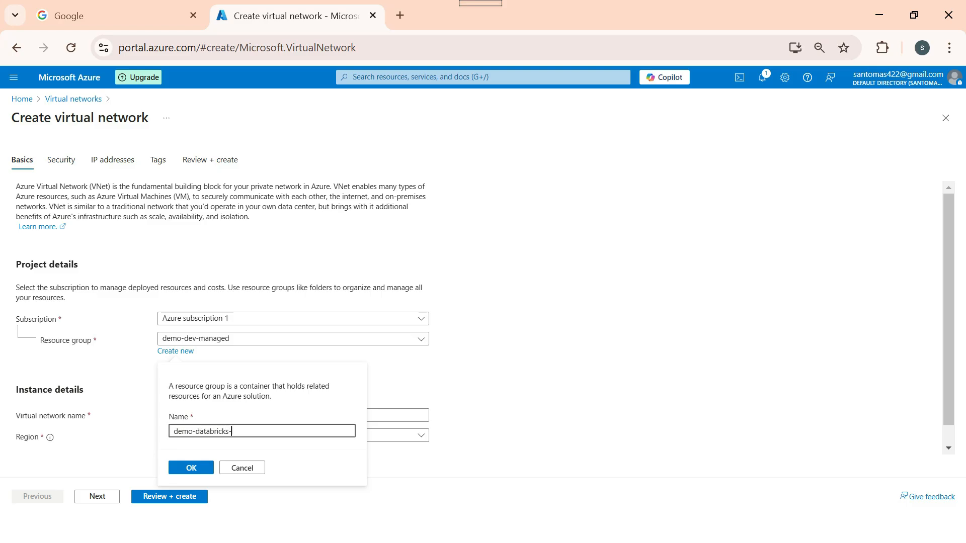
{"action": "type", "text": "dev-"}
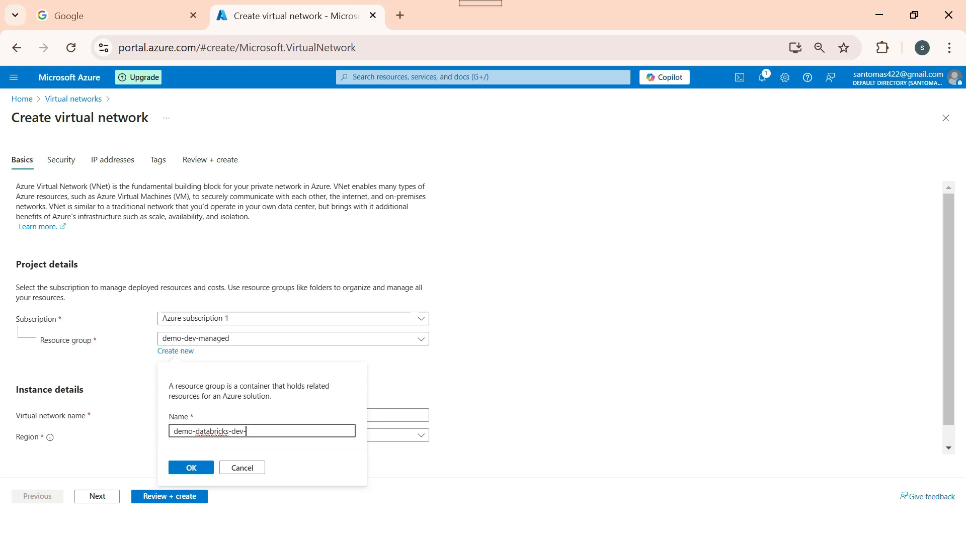
{"action": "type", "text": "rg"}
{"action": "key", "text": "Return"}
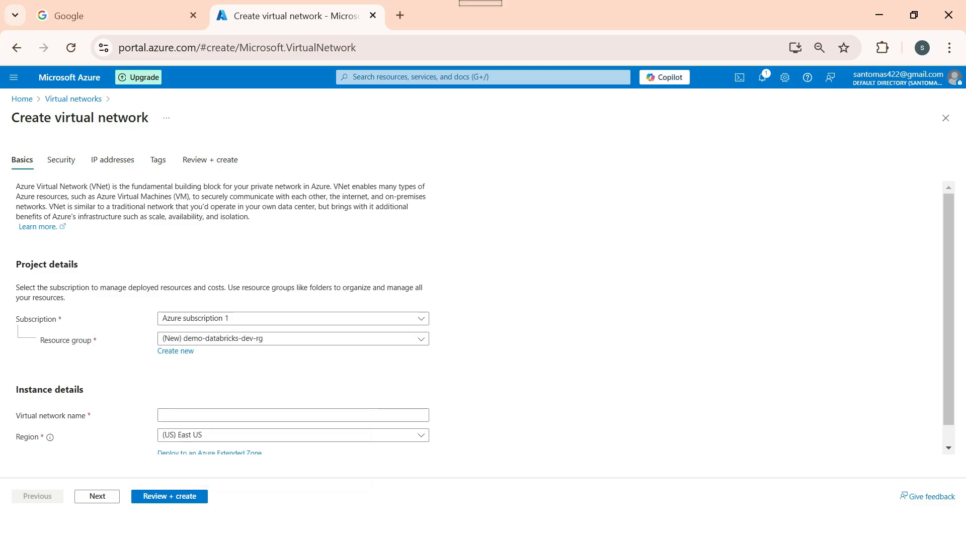
Name the virtual network demo-databricks-dev-vnet and advance past the security options to the IP address settings.
{"action": "scroll", "coordinate": [293, 319], "scroll_direction": "down", "scroll_amount": 1}
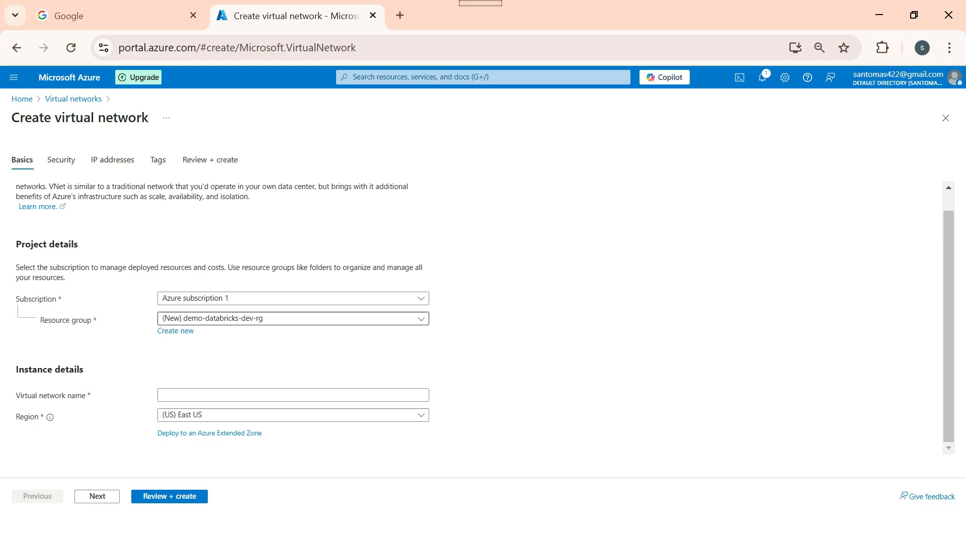
{"action": "left_click", "coordinate": [293, 396]}
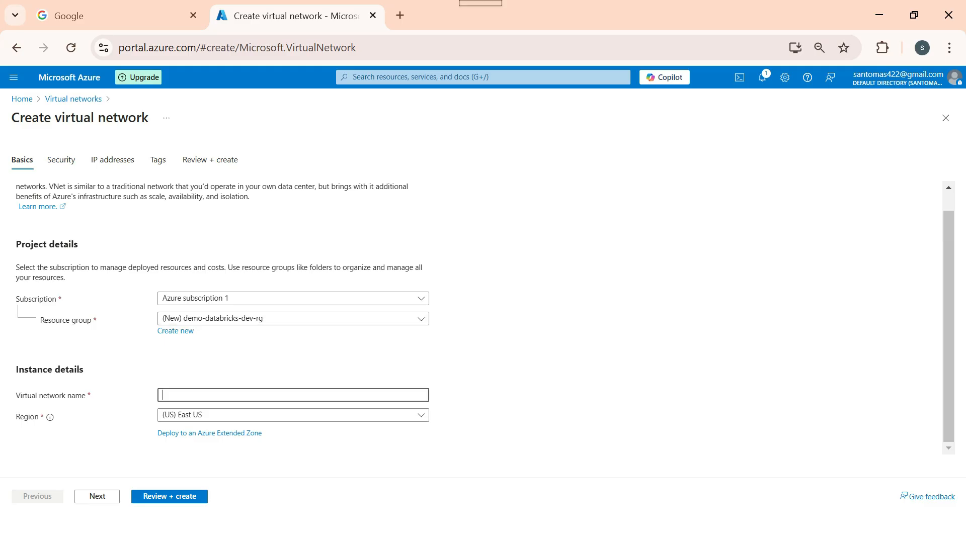
{"action": "type", "text": "demo-databricks-dev-"}
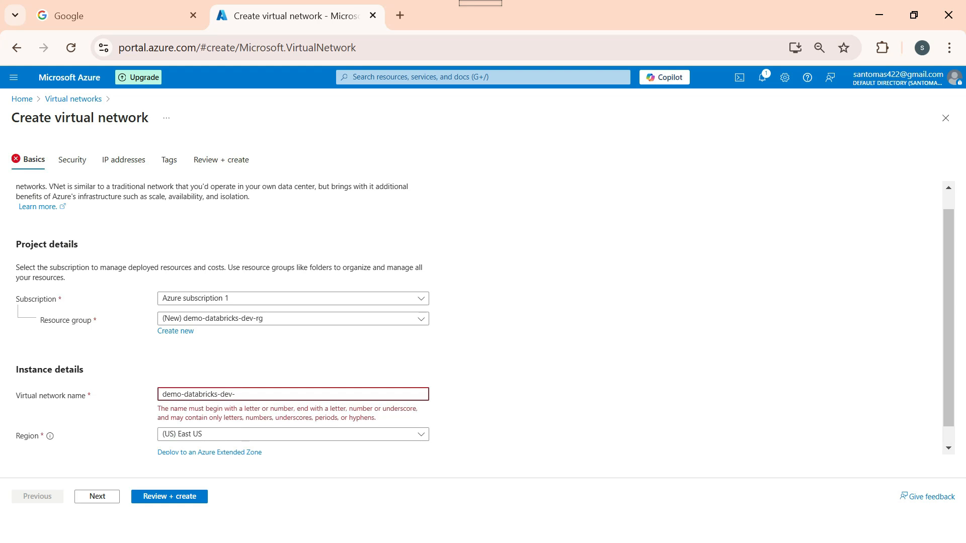
{"action": "type", "text": "vnet"}
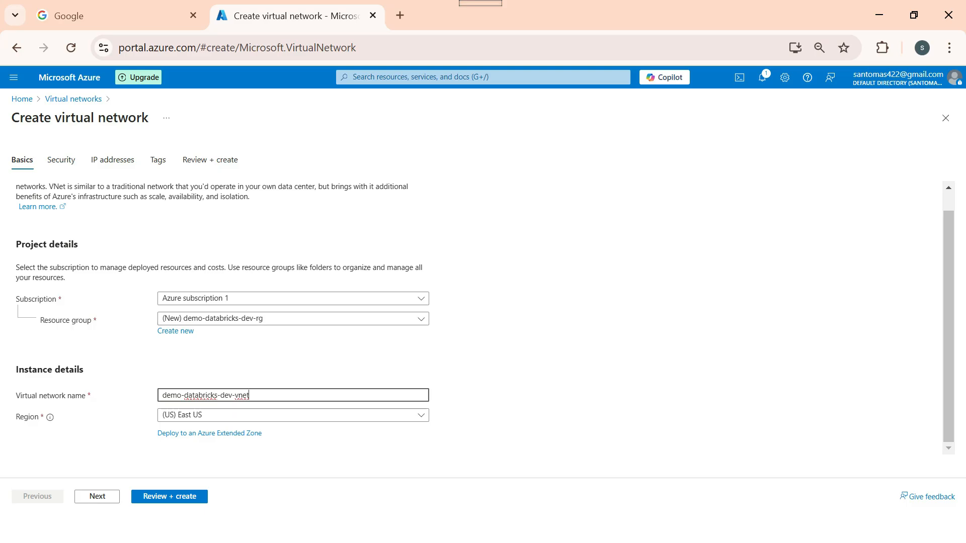
{"action": "left_click", "coordinate": [97, 496]}
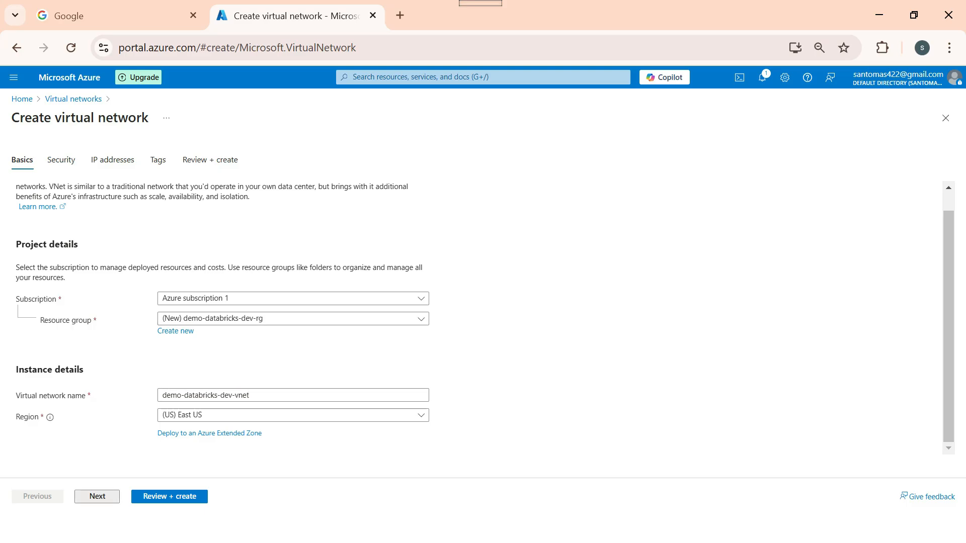
{"action": "scroll", "coordinate": [473, 318], "scroll_direction": "down", "scroll_amount": 3}
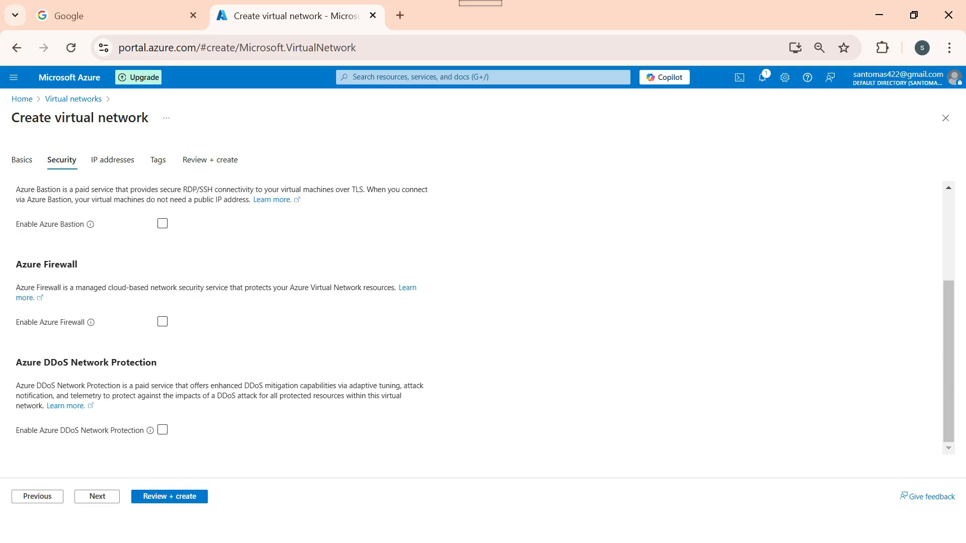
{"action": "left_click", "coordinate": [97, 497]}
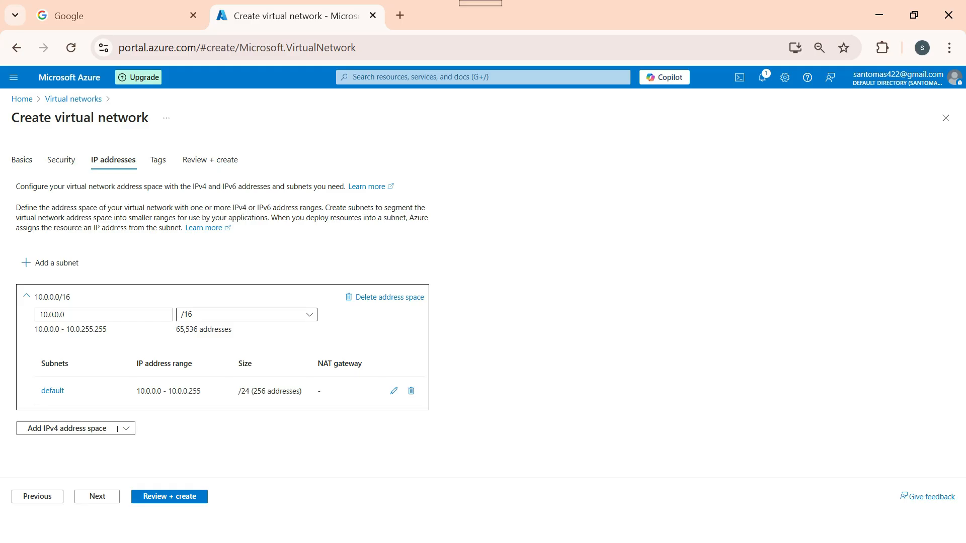
Set the IPv4 address space size to /24 and delete the default subnet.
{"action": "left_click", "coordinate": [308, 315]}
{"action": "scroll", "coordinate": [381, 418], "scroll_direction": "down", "scroll_amount": 3}
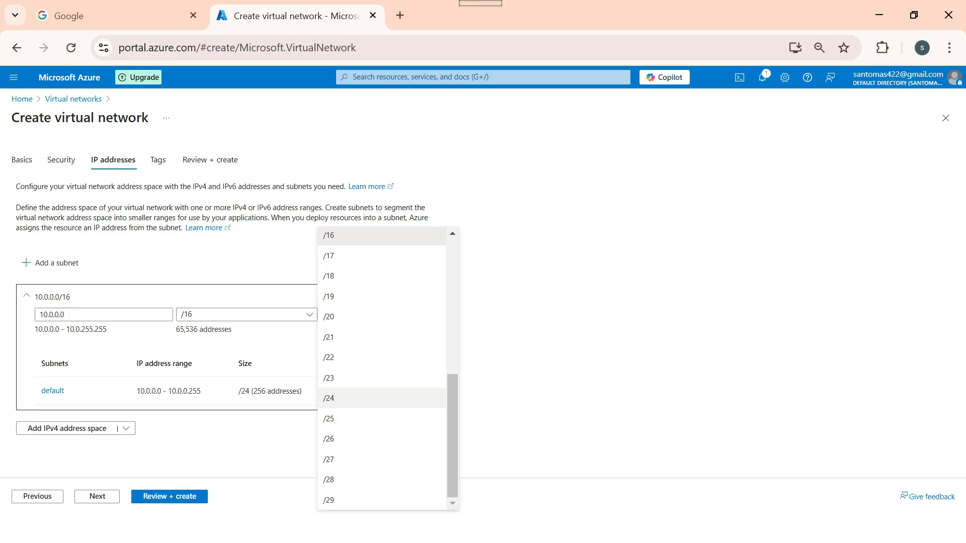
{"action": "left_click", "coordinate": [328, 398]}
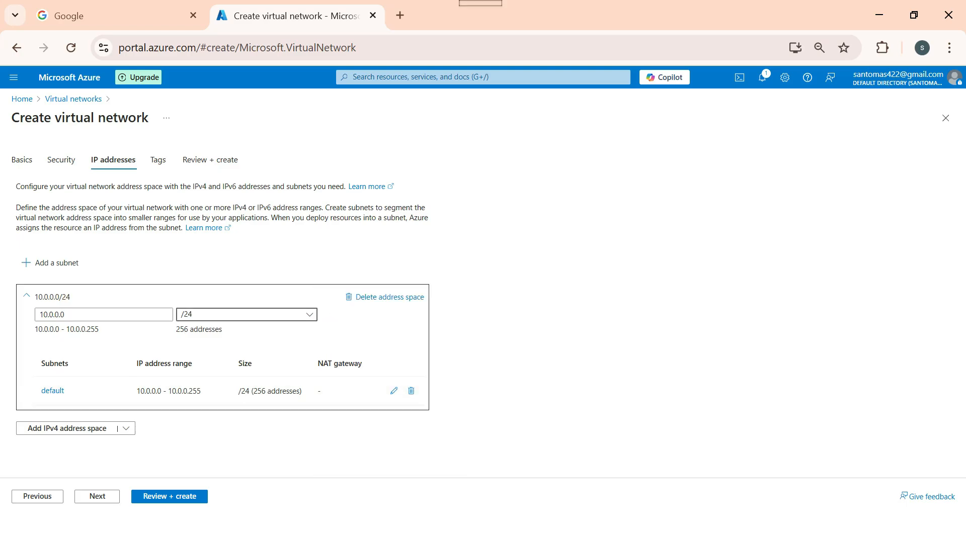
{"action": "left_click", "coordinate": [308, 315]}
{"action": "left_click", "coordinate": [352, 418]}
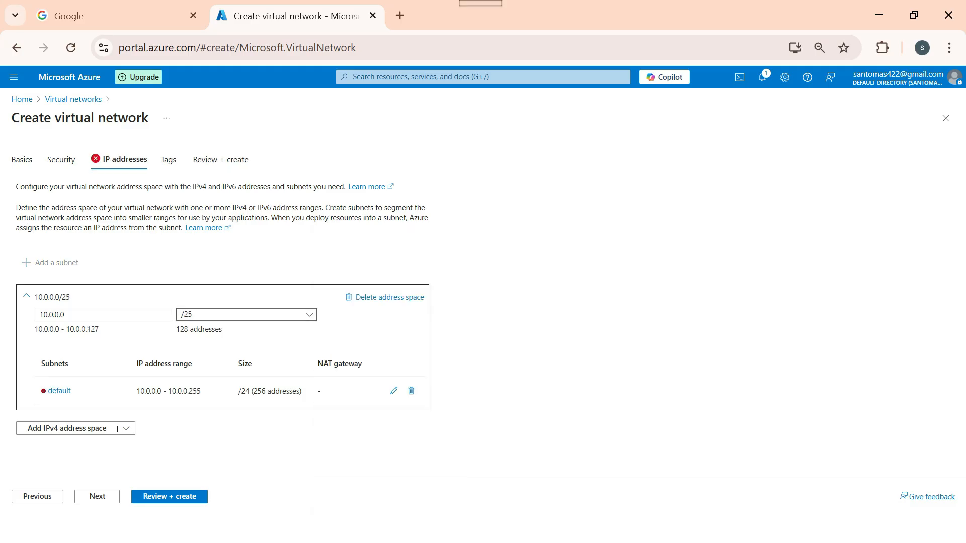
{"action": "left_click", "coordinate": [308, 315]}
{"action": "left_click", "coordinate": [352, 398]}
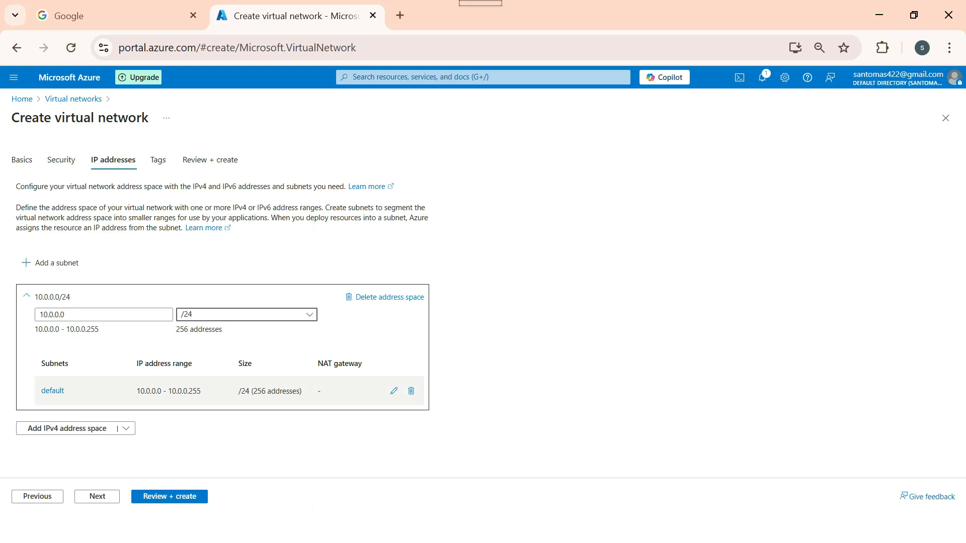
{"action": "left_click", "coordinate": [411, 391]}
{"action": "left_click", "coordinate": [50, 264]}
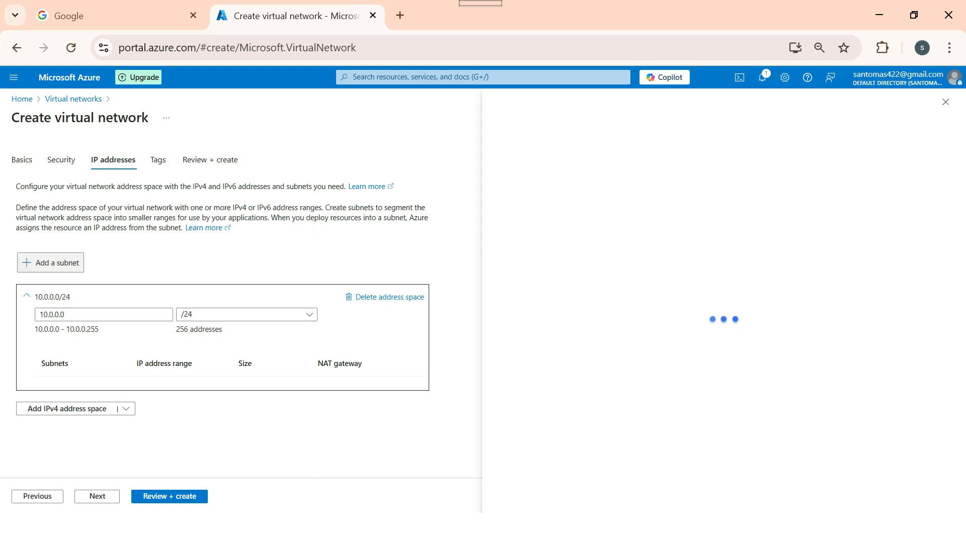
{"action": "left_click", "coordinate": [672, 192]}
{"action": "key", "text": "ctrl+a"}
{"action": "type", "text": "priv"}
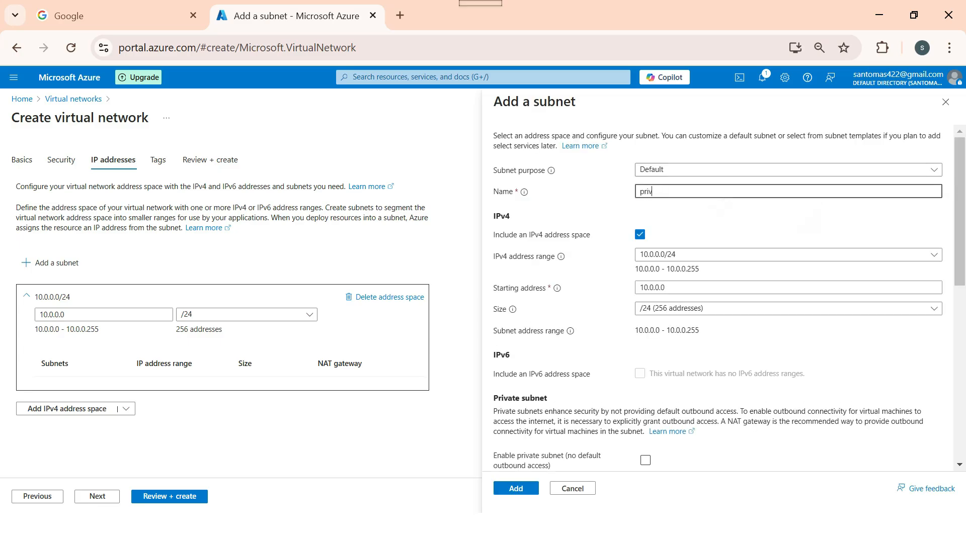
{"action": "type", "text": "ate-snet"}
Change the virtual network's address space to start at 10.0.1.0 and discard the pending subnet form.
{"action": "left_click", "coordinate": [66, 315]}
{"action": "key", "text": "BackSpace"}
{"action": "type", "text": "1"}
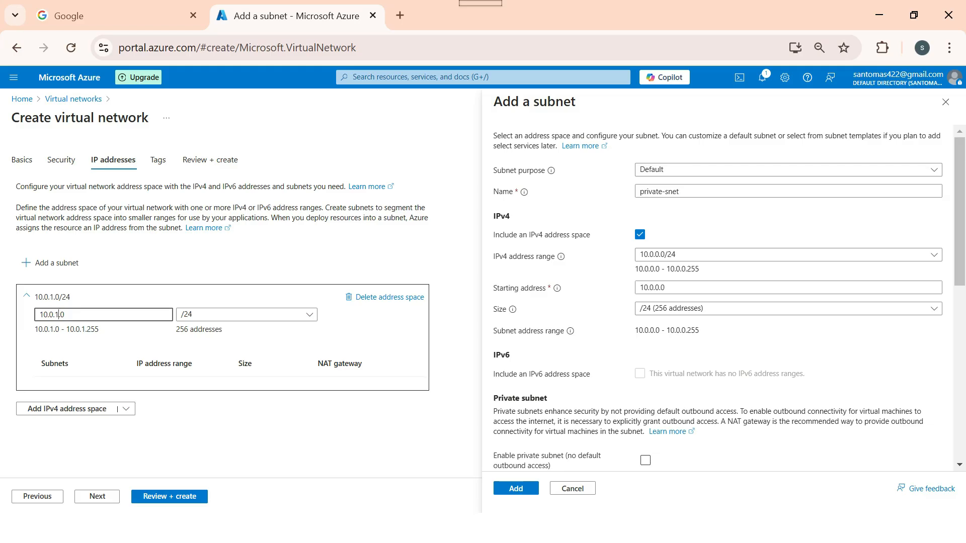
{"action": "left_click", "coordinate": [573, 488]}
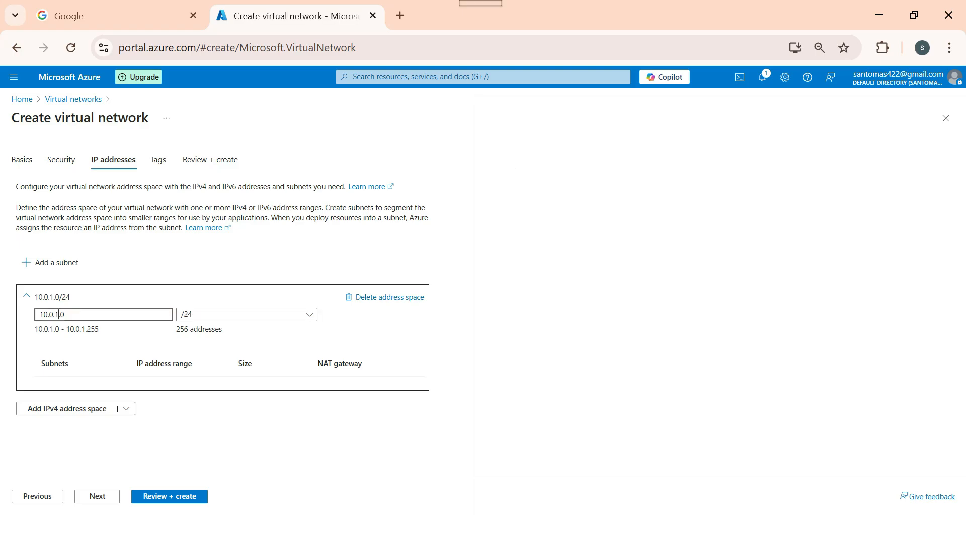
Add a subnet named private-snt-databricks with a size of /25 (128 addresses).
{"action": "left_click", "coordinate": [50, 263]}
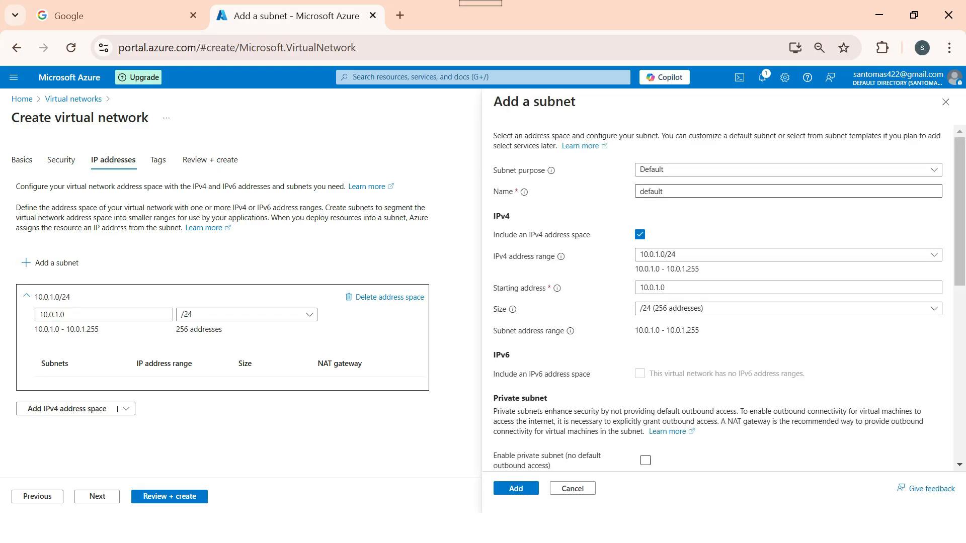
{"action": "double_click", "coordinate": [651, 191]}
{"action": "type", "text": "private-snt-databricks"}
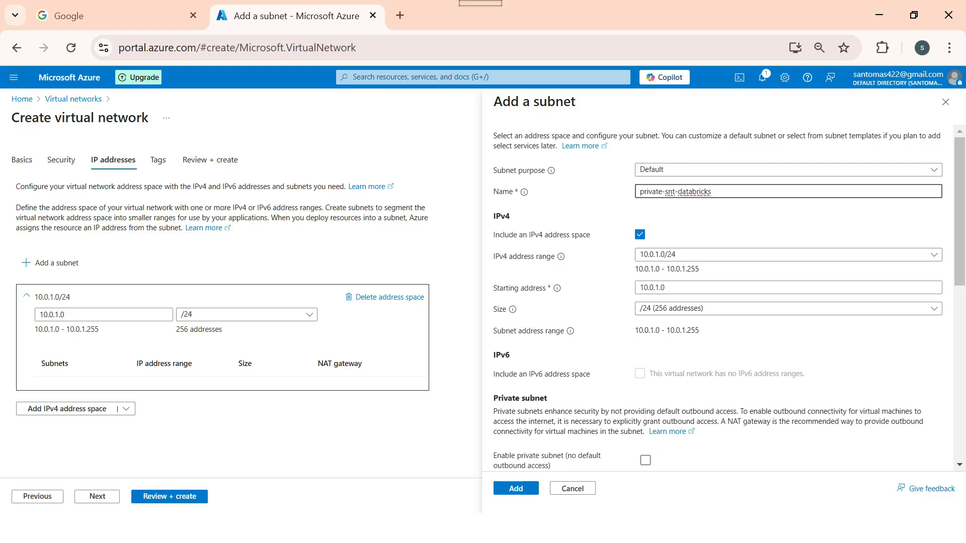
{"action": "left_click", "coordinate": [788, 309]}
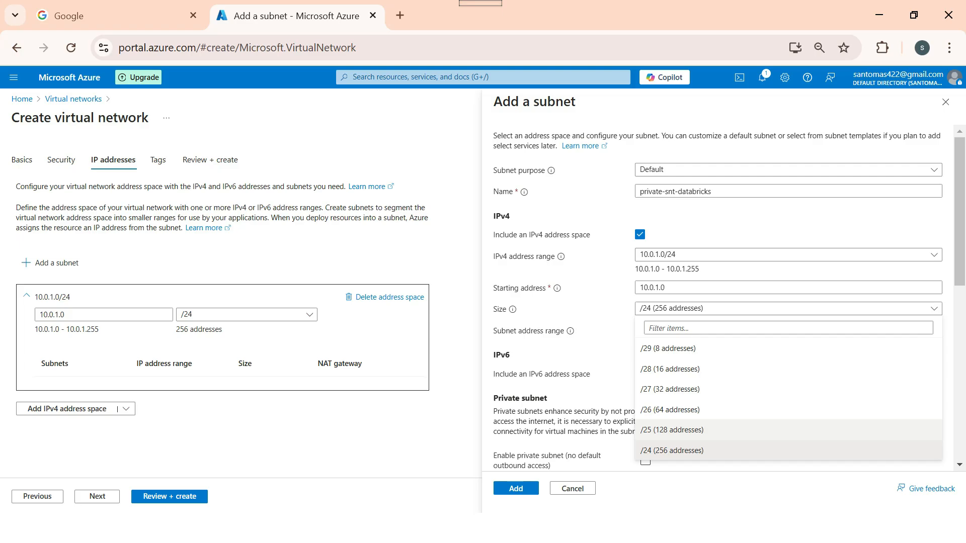
{"action": "left_click", "coordinate": [671, 430]}
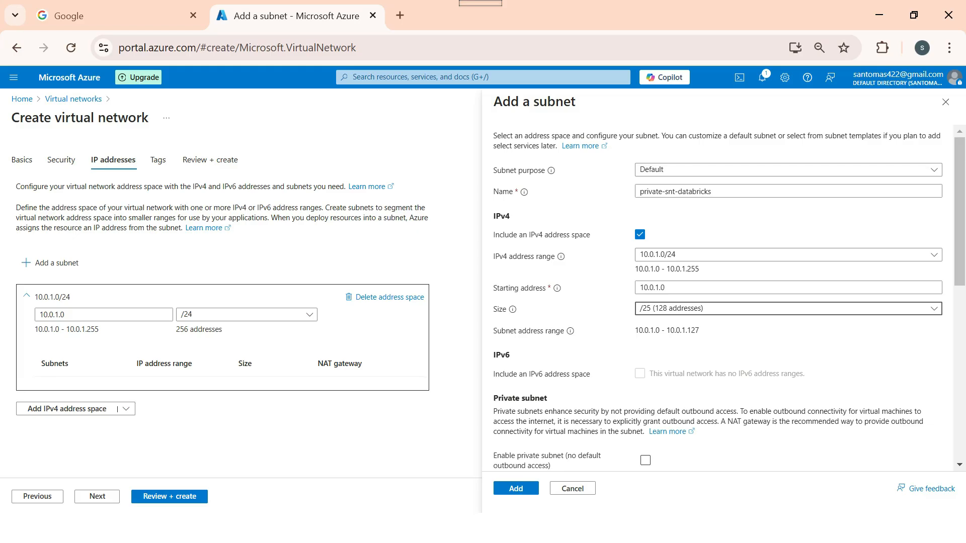
{"action": "scroll", "coordinate": [718, 297], "scroll_direction": "down", "scroll_amount": 7}
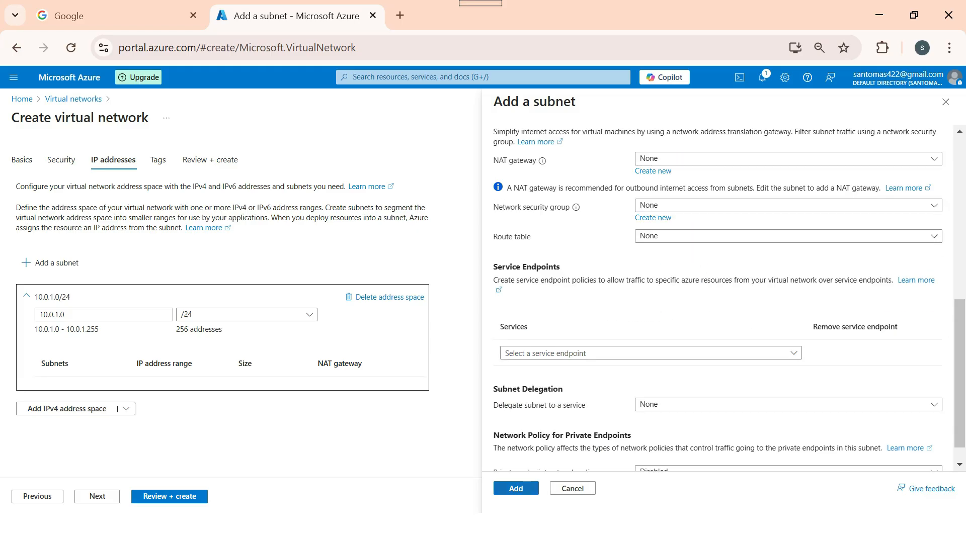
{"action": "left_click", "coordinate": [516, 489]}
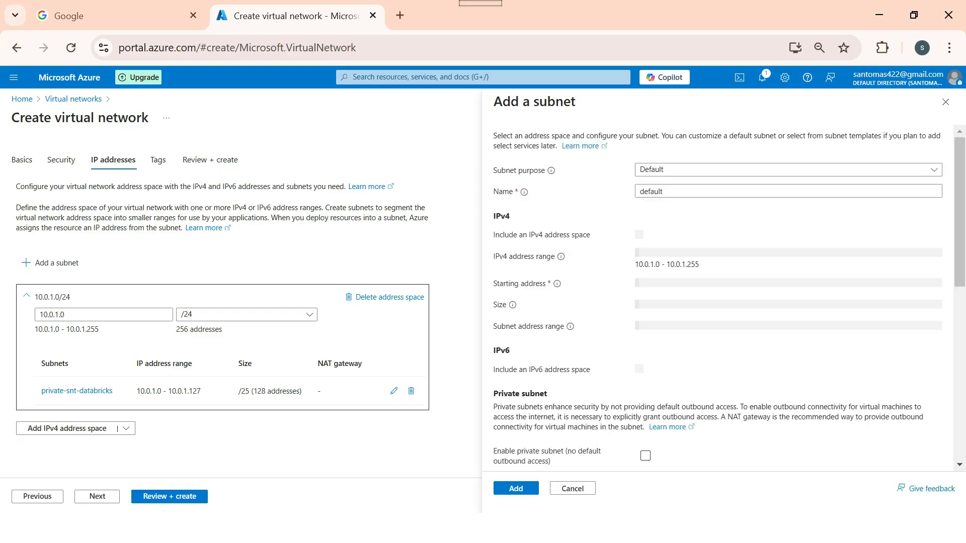
Add a second subnet named public-snt-databricks, keeping the suggested address range and size.
{"action": "key", "text": "ctrl+a"}
{"action": "type", "text": "private-snt-databricks"}
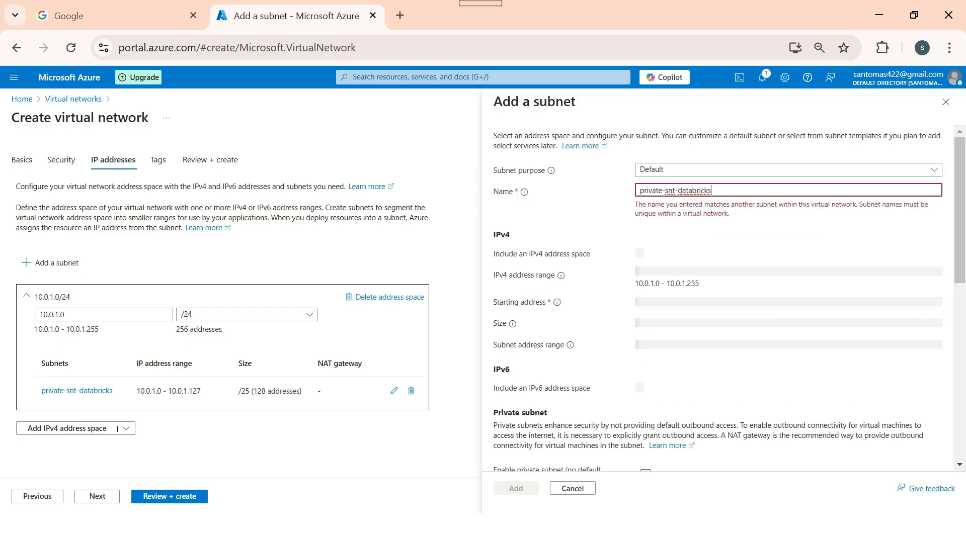
{"action": "double_click", "coordinate": [651, 192]}
{"action": "type", "text": "public"}
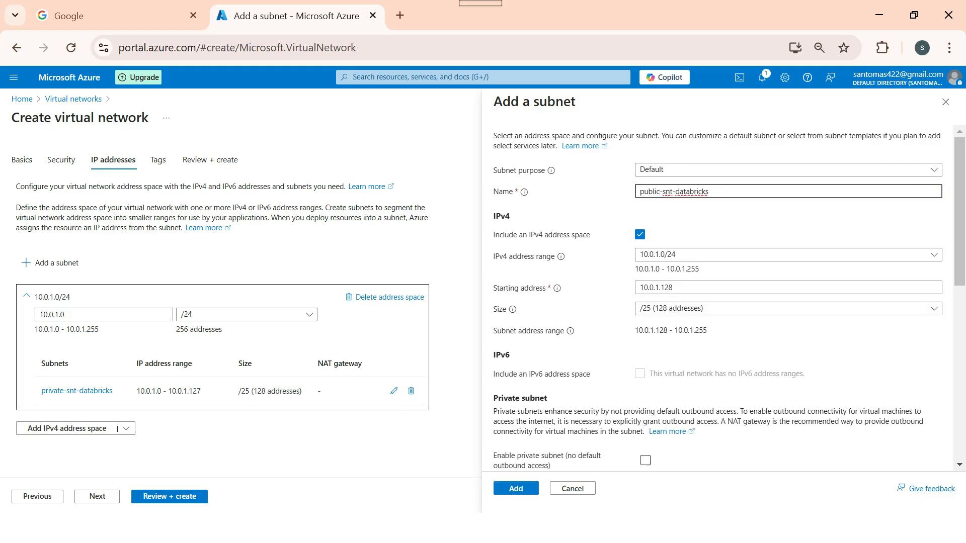
{"action": "left_click", "coordinate": [777, 225]}
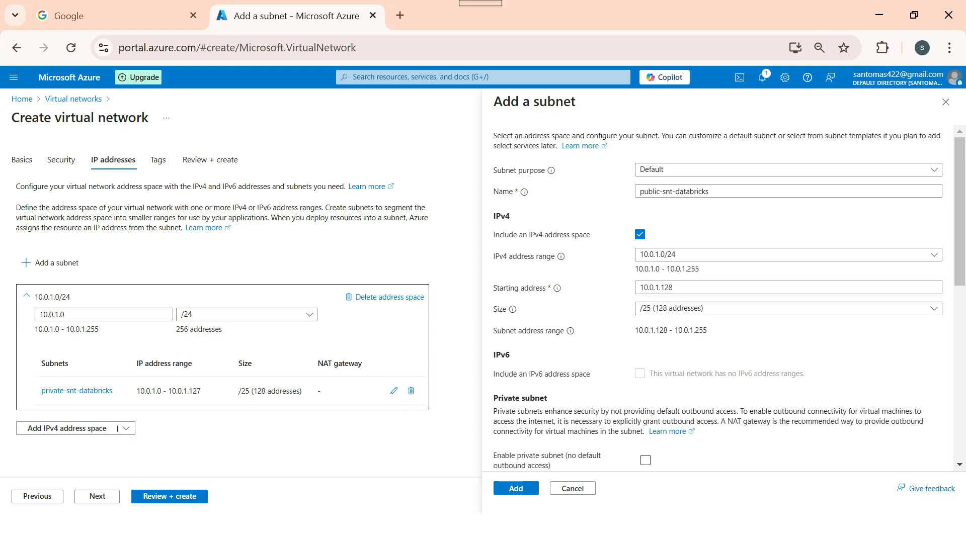
{"action": "scroll", "coordinate": [717, 298], "scroll_direction": "down", "scroll_amount": 8}
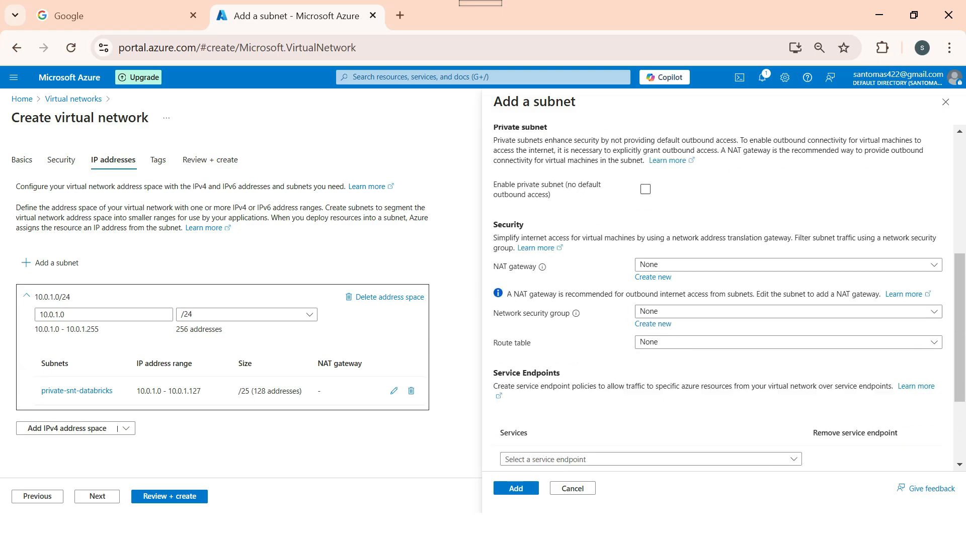
{"action": "left_click", "coordinate": [516, 489]}
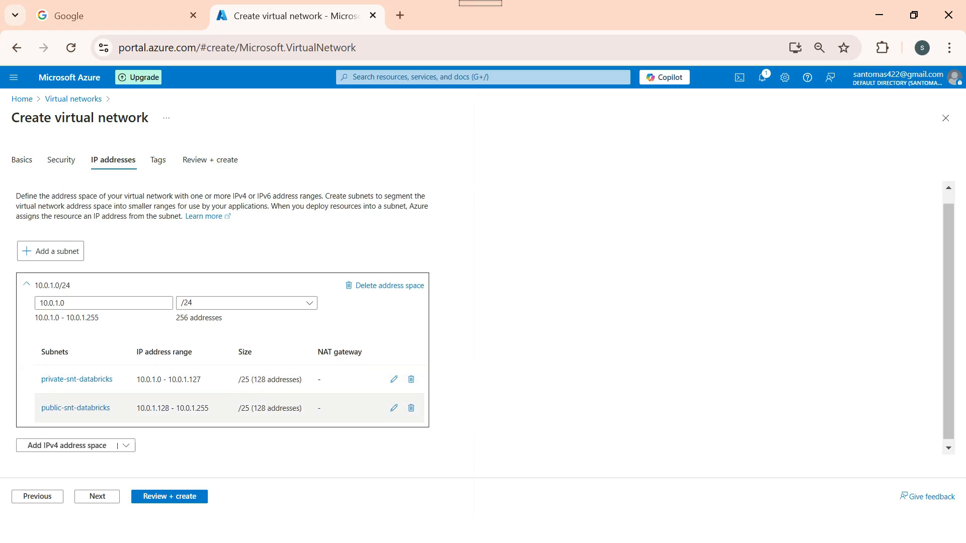
{"action": "scroll", "coordinate": [226, 418], "scroll_direction": "down", "scroll_amount": 1}
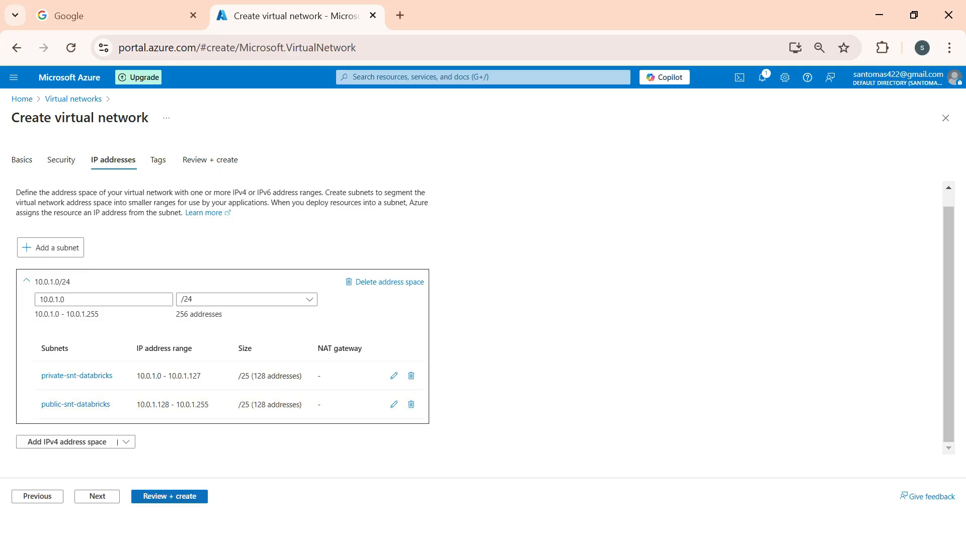
Review and create the virtual network, and open the deployed resource.
{"action": "left_click", "coordinate": [170, 497]}
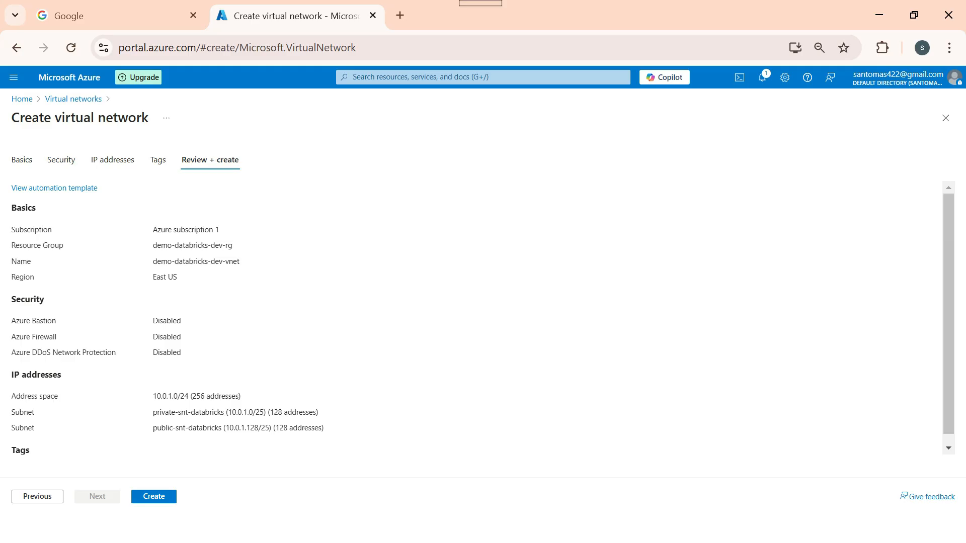
{"action": "left_click", "coordinate": [154, 497]}
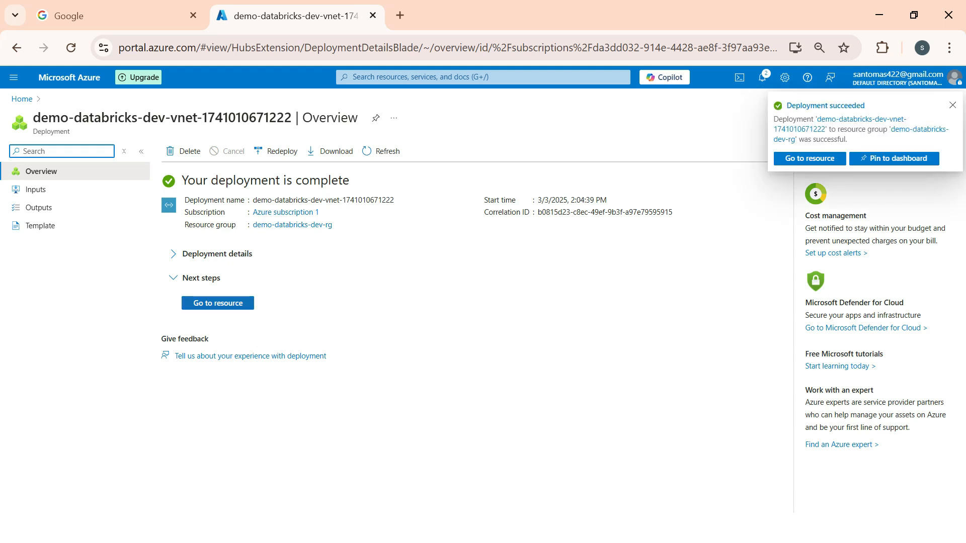
{"action": "left_click", "coordinate": [217, 303]}
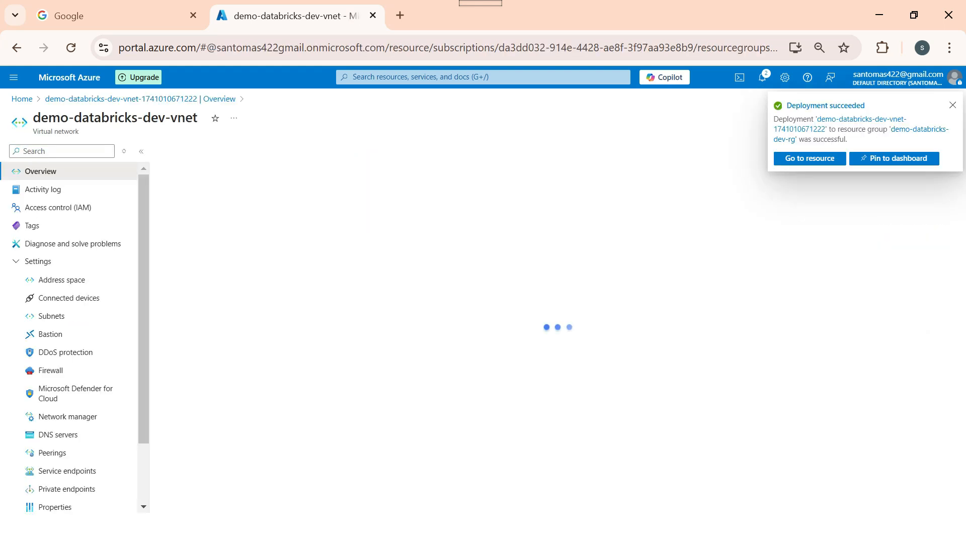
Examine the new virtual network's address space and its list of subnets.
{"action": "scroll", "coordinate": [558, 332], "scroll_direction": "down", "scroll_amount": 4}
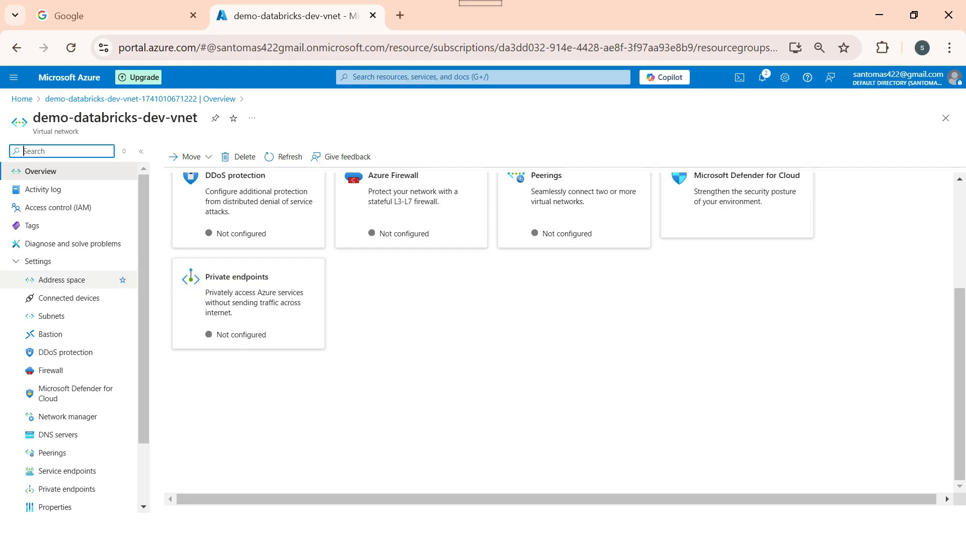
{"action": "left_click", "coordinate": [62, 280]}
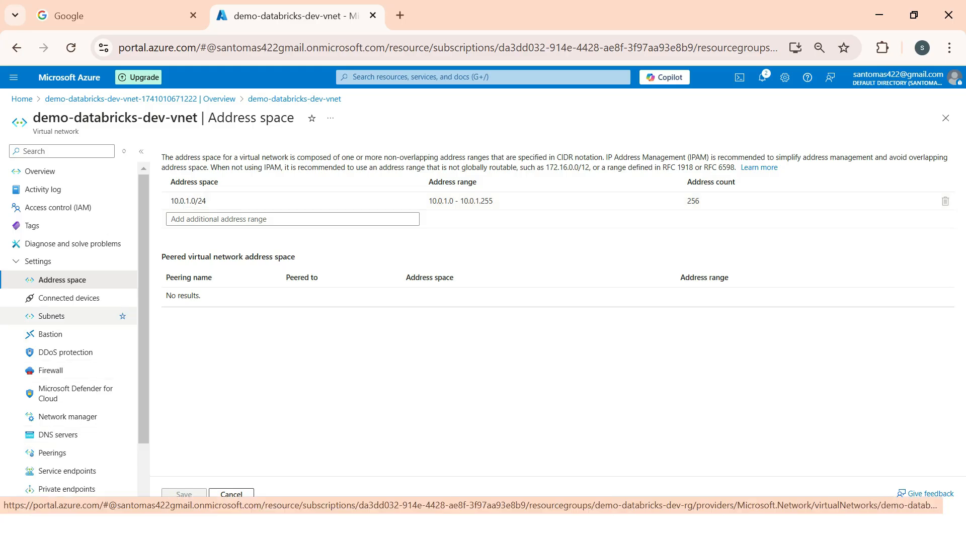
{"action": "left_click", "coordinate": [52, 316]}
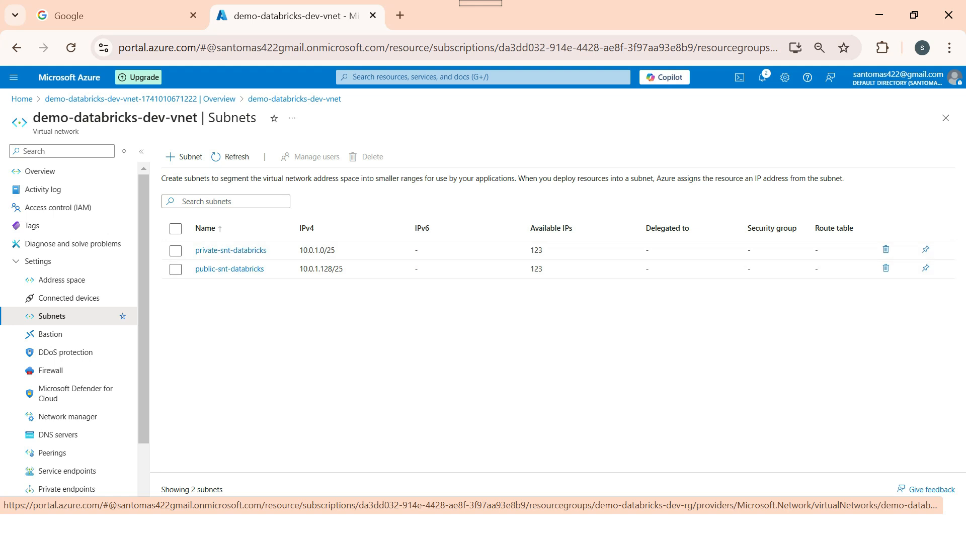
Open the Azure portal home in a separate browser tab and start creating an Azure Databricks workspace.
{"action": "right_click", "coordinate": [21, 100]}
{"action": "left_click", "coordinate": [63, 117]}
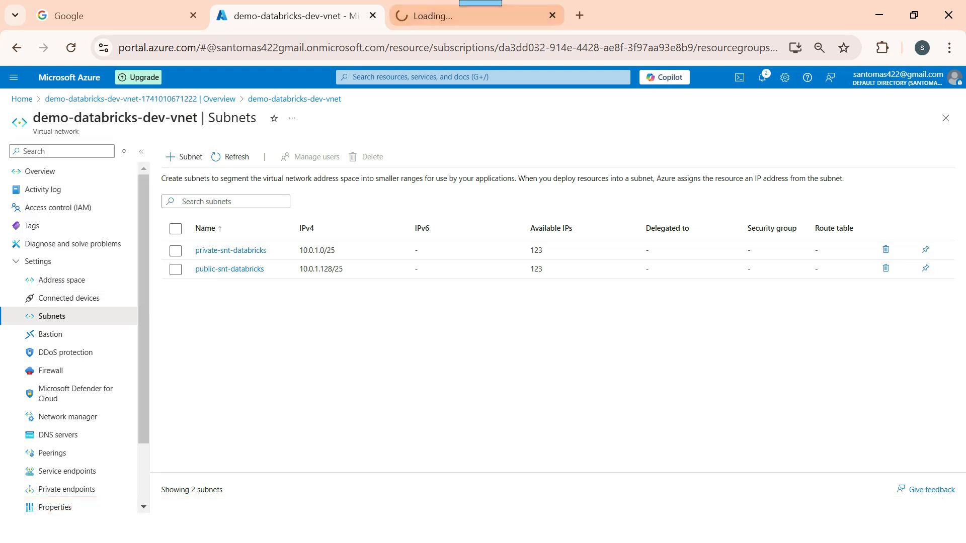
{"action": "left_click", "coordinate": [473, 16]}
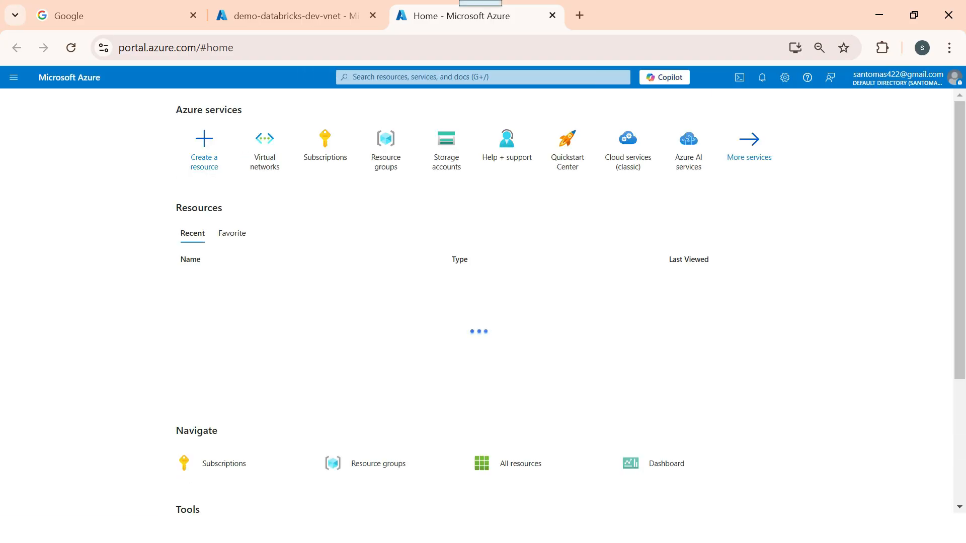
{"action": "left_click", "coordinate": [483, 78]}
{"action": "type", "text": "azure"}
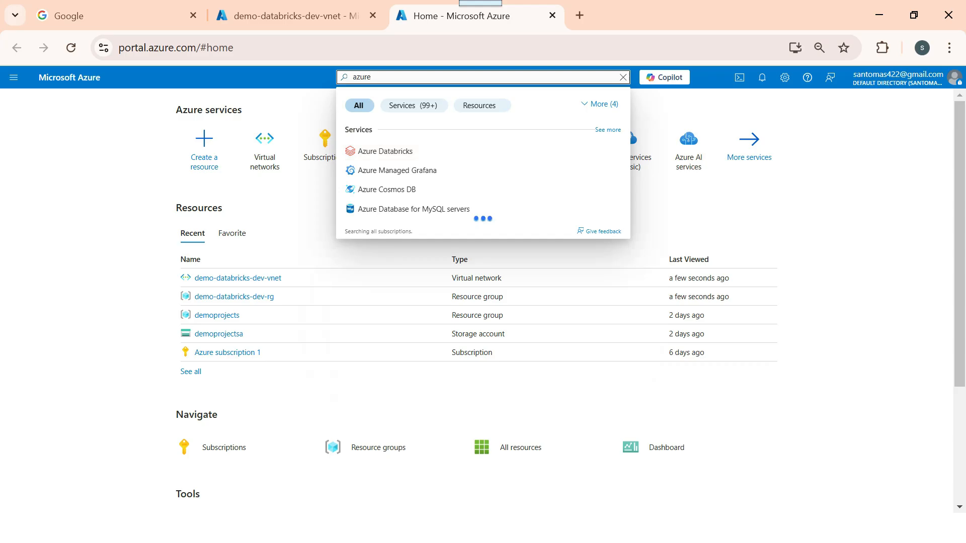
{"action": "left_click", "coordinate": [385, 151]}
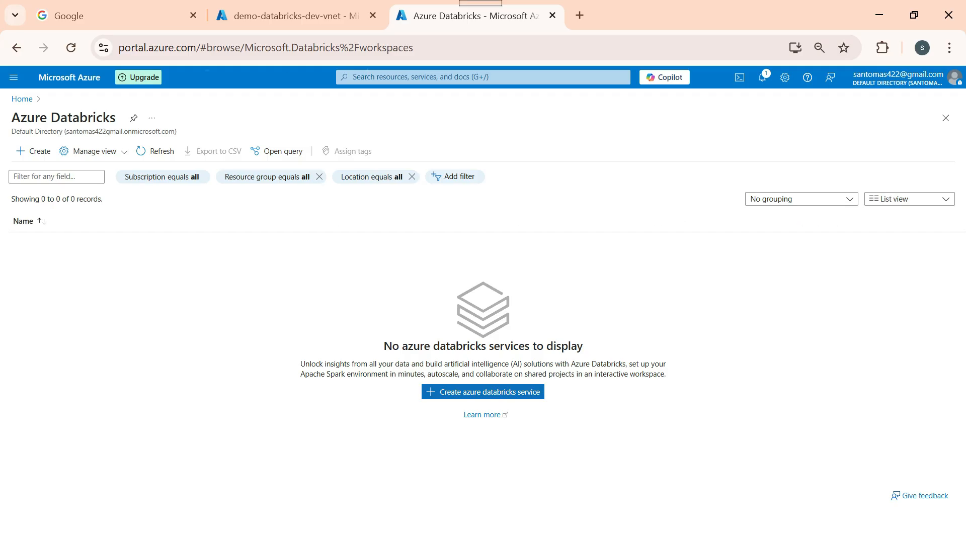
{"action": "left_click", "coordinate": [483, 392]}
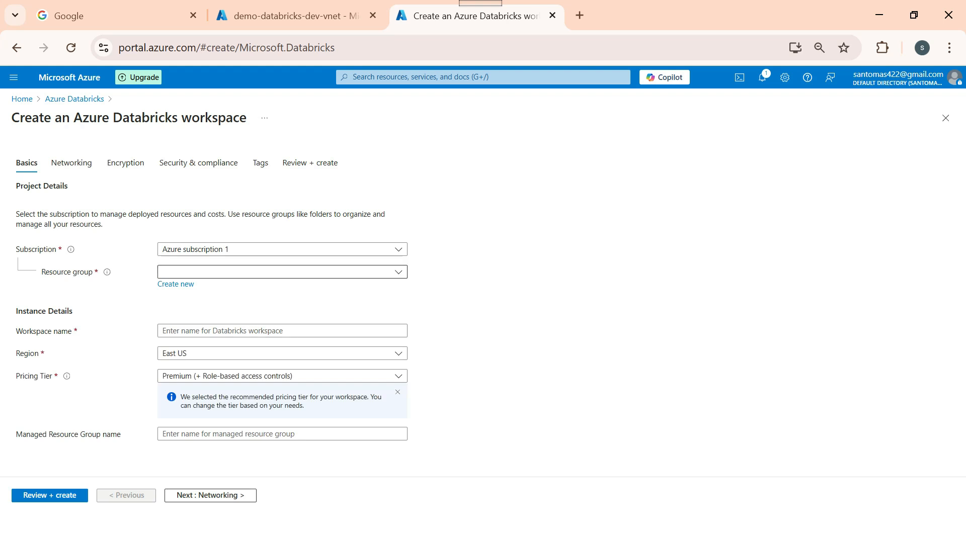
Assign the workspace to the resource group demo-databricks-dev-rg and name it demo-databricks-wrspace-dev.
{"action": "left_click", "coordinate": [282, 273]}
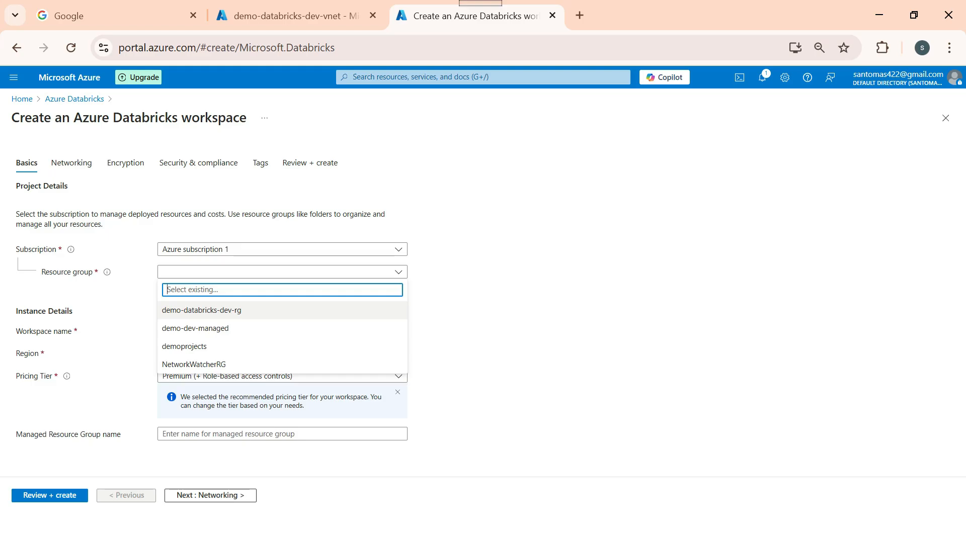
{"action": "left_click", "coordinate": [202, 310]}
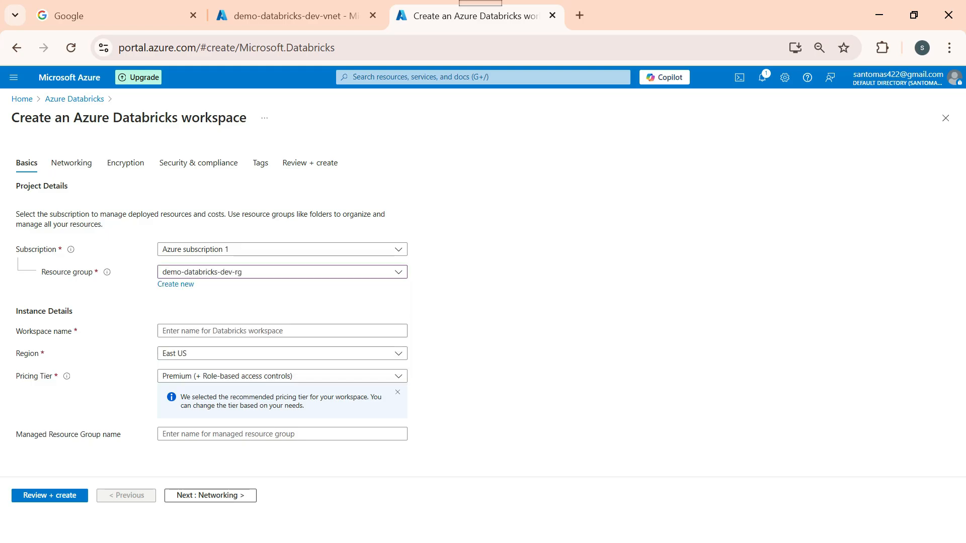
{"action": "left_click", "coordinate": [242, 331]}
{"action": "type", "text": "demo-d"}
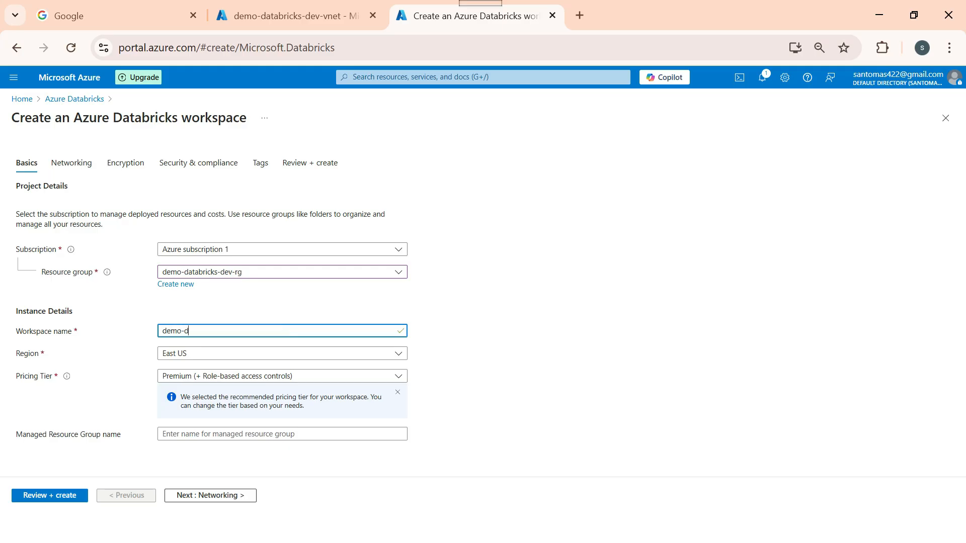
{"action": "type", "text": "atabricks-wrspace-dev"}
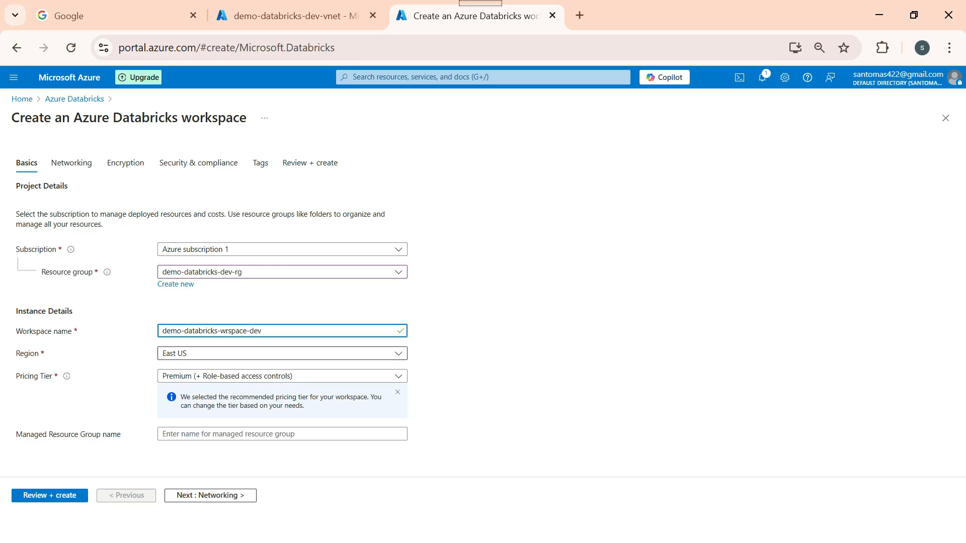
Choose the Trial (Premium - 14-Days Free DBUs) pricing tier and name the managed resource group demo-databricks-dev-managed-rg.
{"action": "left_click", "coordinate": [282, 377]}
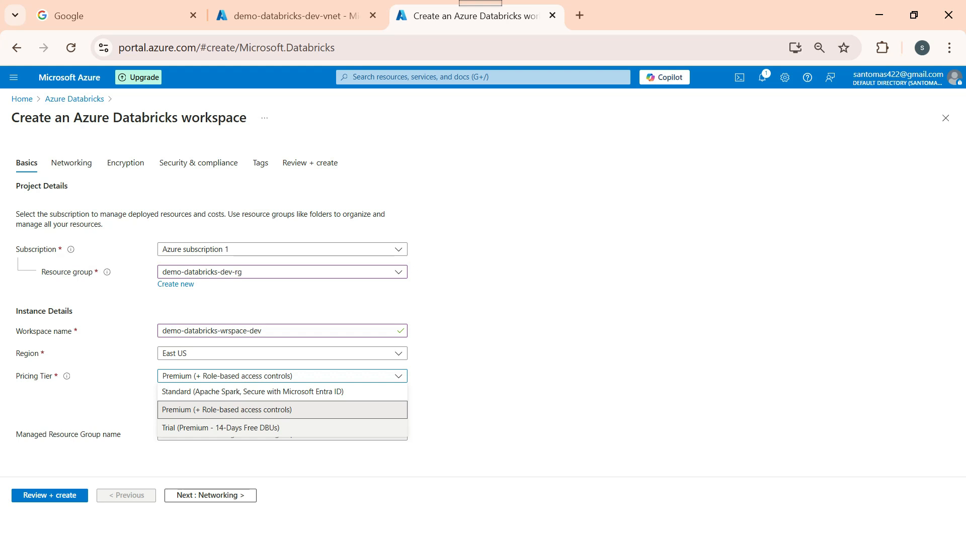
{"action": "left_click", "coordinate": [220, 428]}
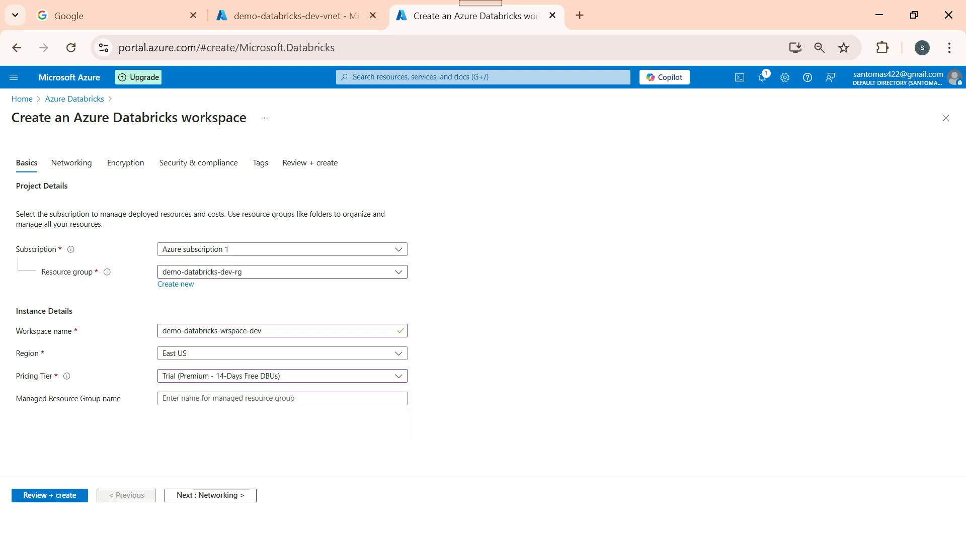
{"action": "left_click", "coordinate": [242, 272]}
{"action": "key", "text": "ctrl+c"}
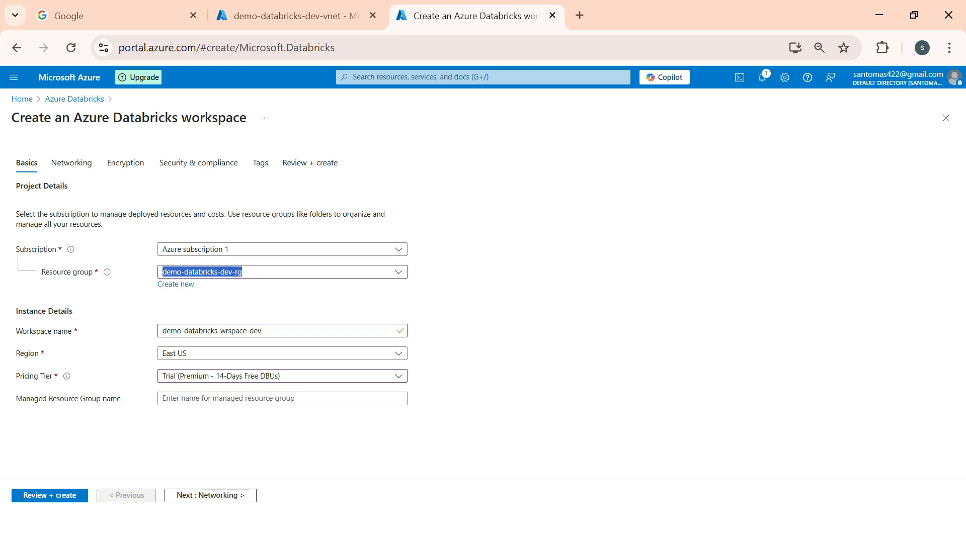
{"action": "left_click", "coordinate": [282, 398]}
{"action": "key", "text": "ctrl+v"}
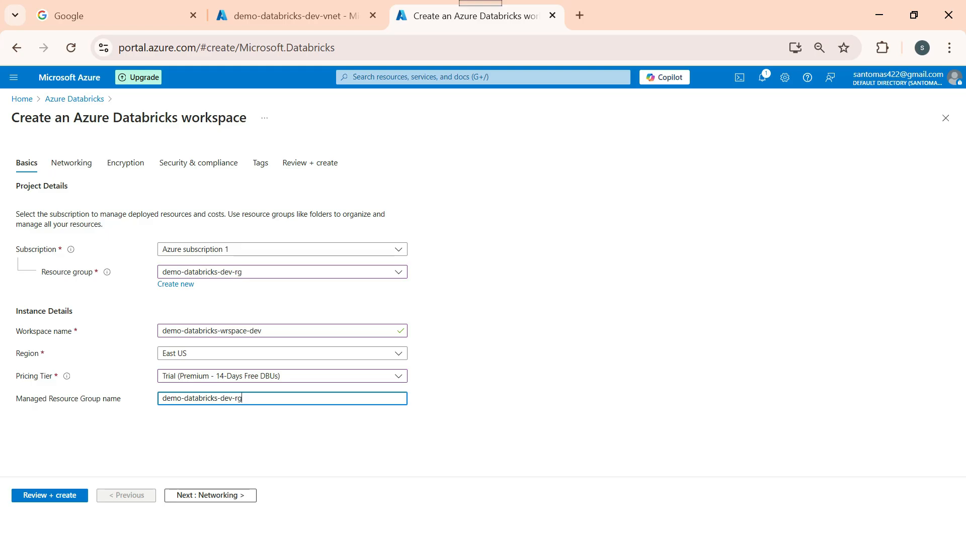
{"action": "type", "text": "managed-"}
Set the workspace to deploy in your own virtual network and select demo-databricks-dev-vnet.
{"action": "left_click", "coordinate": [211, 495]}
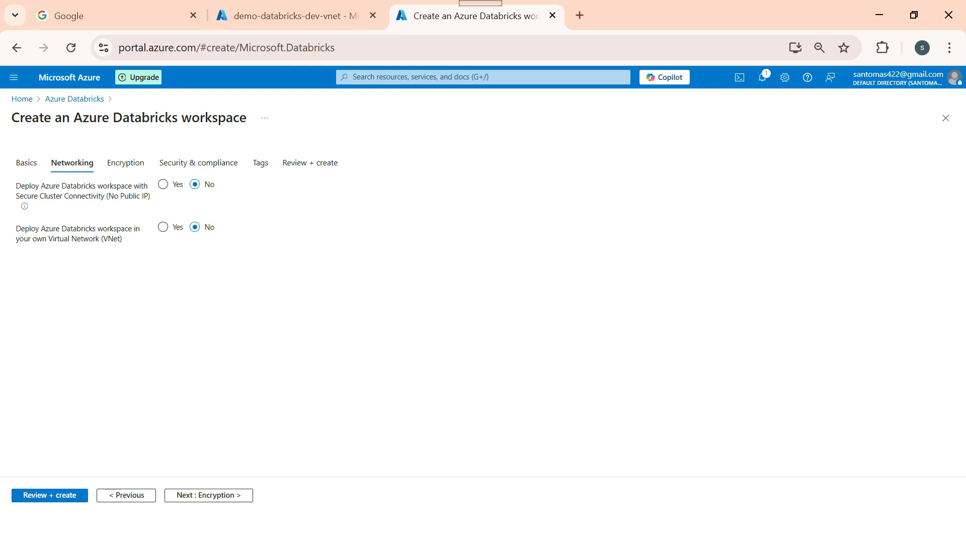
{"action": "left_click", "coordinate": [163, 227]}
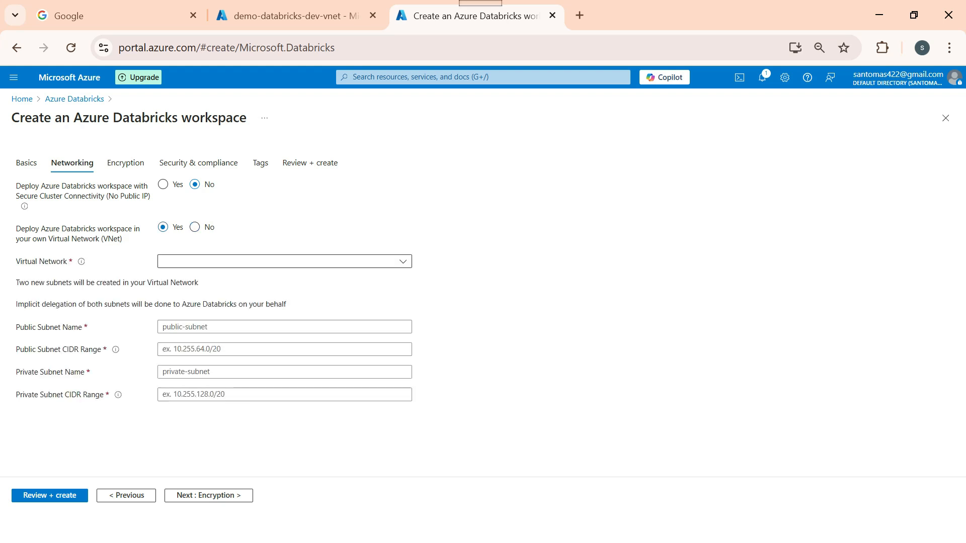
{"action": "left_click", "coordinate": [284, 262]}
{"action": "left_click", "coordinate": [227, 300]}
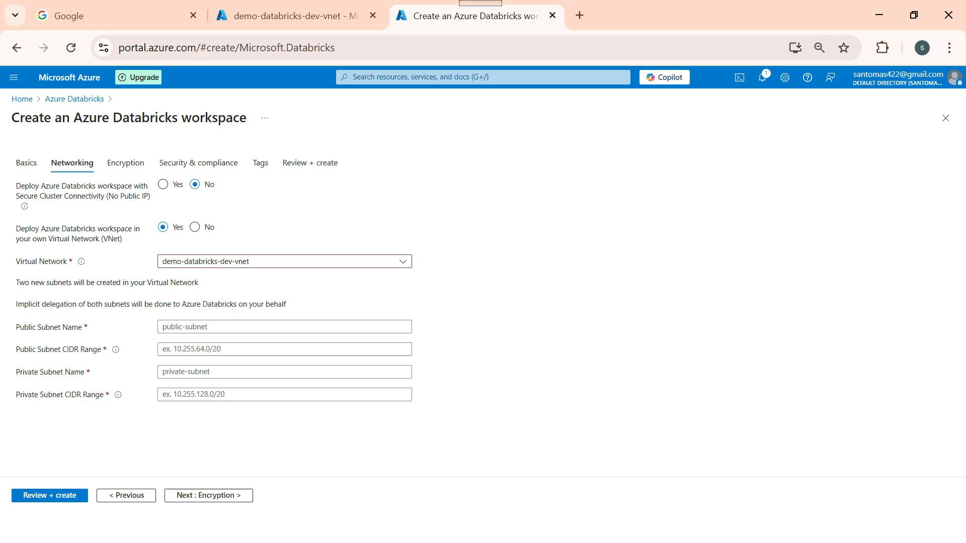
Copy the public subnet's details from the virtual network into the workspace networking settings: name public-snt-databricks, CIDR range 10.0.1.128/25.
{"action": "left_click", "coordinate": [296, 16]}
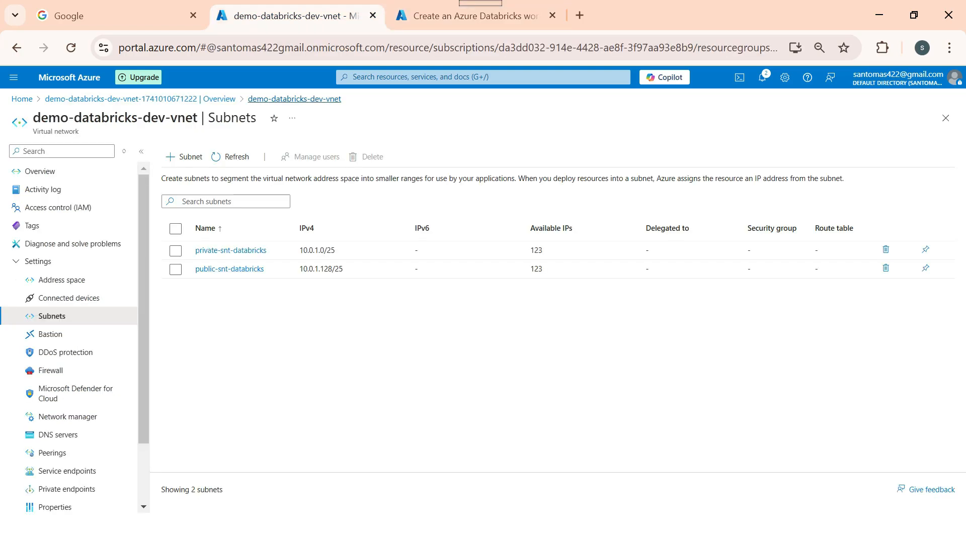
{"action": "left_click_drag", "start_coordinate": [265, 270], "coordinate": [196, 270]}
{"action": "key", "text": "ctrl+c"}
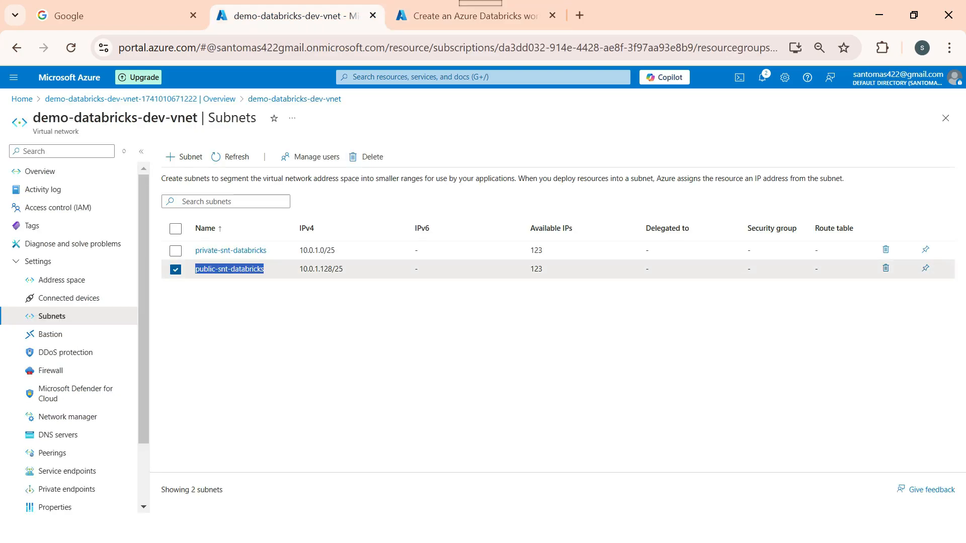
{"action": "left_click", "coordinate": [476, 15]}
{"action": "left_click", "coordinate": [247, 327]}
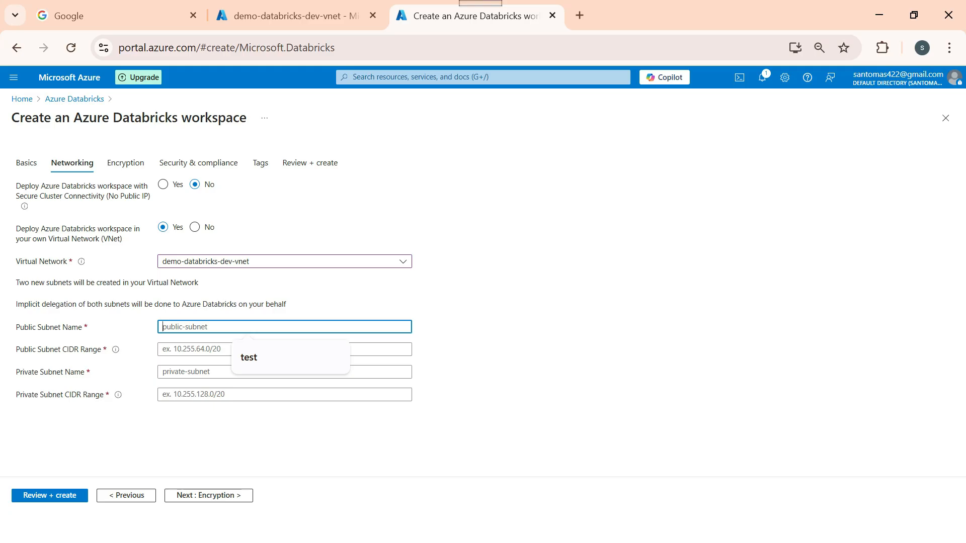
{"action": "key", "text": "ctrl+v"}
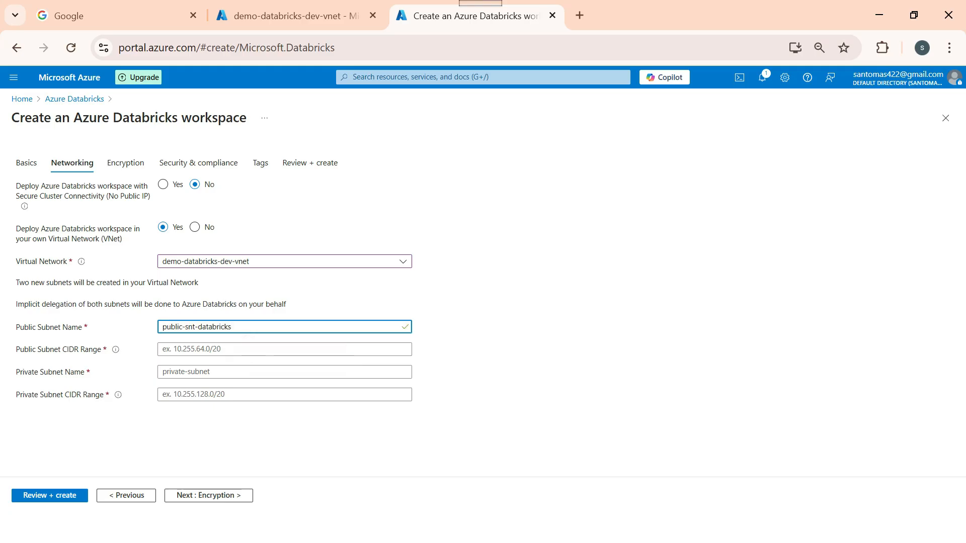
{"action": "left_click", "coordinate": [287, 16]}
{"action": "left_click_drag", "start_coordinate": [344, 270], "coordinate": [298, 269]}
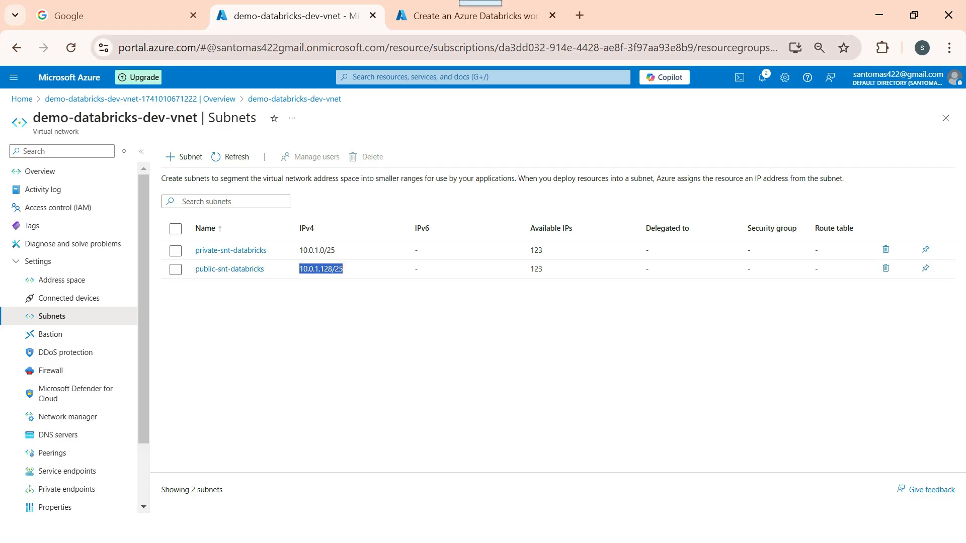
{"action": "key", "text": "ctrl+Tab"}
{"action": "key", "text": "ctrl+v"}
{"action": "key", "text": "ctrl+a"}
Copy the private subnet's details from the virtual network into the workspace networking settings: name private-snt-databricks, CIDR range 10.0.1.0/25.
{"action": "key", "text": "ctrl+shift+Tab"}
{"action": "left_click_drag", "start_coordinate": [269, 251], "coordinate": [194, 251]}
{"action": "left_click", "coordinate": [478, 15]}
{"action": "left_click", "coordinate": [285, 382]}
{"action": "key", "text": "ctrl+v"}
{"action": "key", "text": "ctrl+shift+Tab"}
{"action": "left_click_drag", "start_coordinate": [336, 251], "coordinate": [299, 251]}
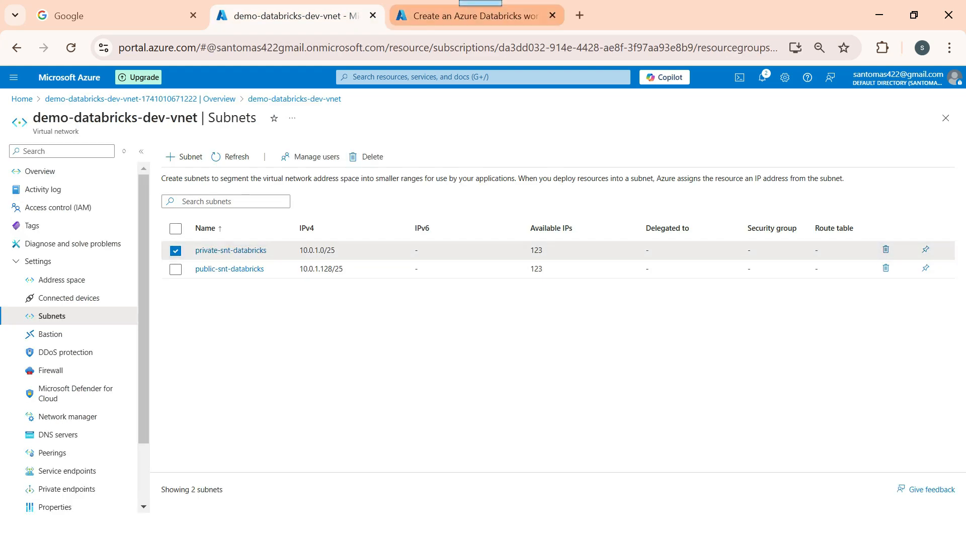
{"action": "left_click", "coordinate": [478, 14]}
{"action": "left_click", "coordinate": [261, 395]}
{"action": "key", "text": "ctrl+v"}
{"action": "left_click", "coordinate": [285, 435]}
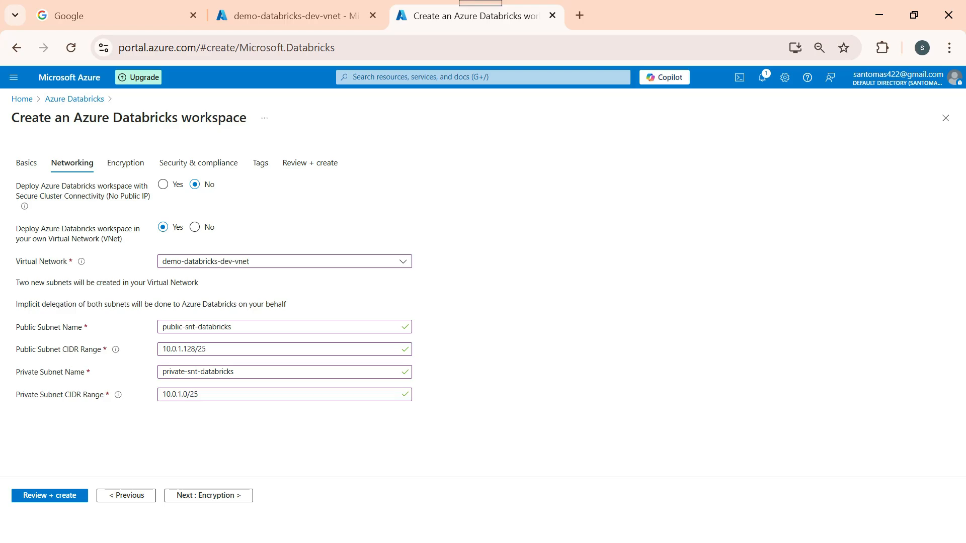
Look through the workspace's encryption options and open the configuration summary for review.
{"action": "left_click", "coordinate": [209, 495]}
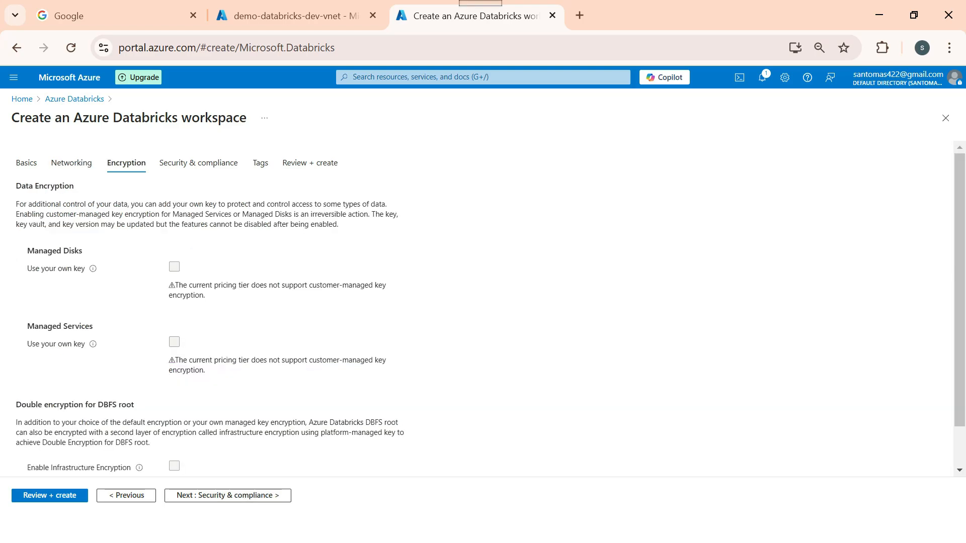
{"action": "scroll", "coordinate": [483, 305], "scroll_direction": "down", "scroll_amount": 1}
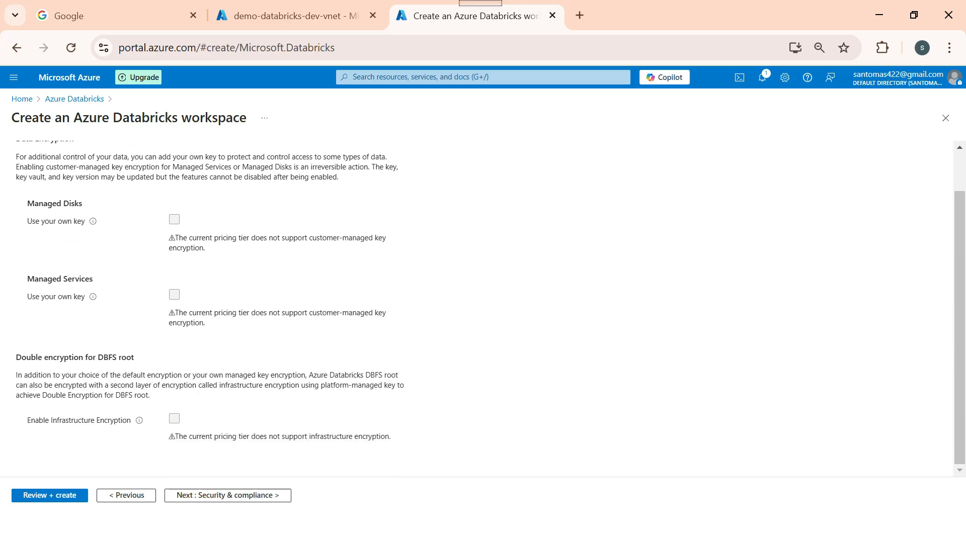
{"action": "left_click", "coordinate": [50, 496]}
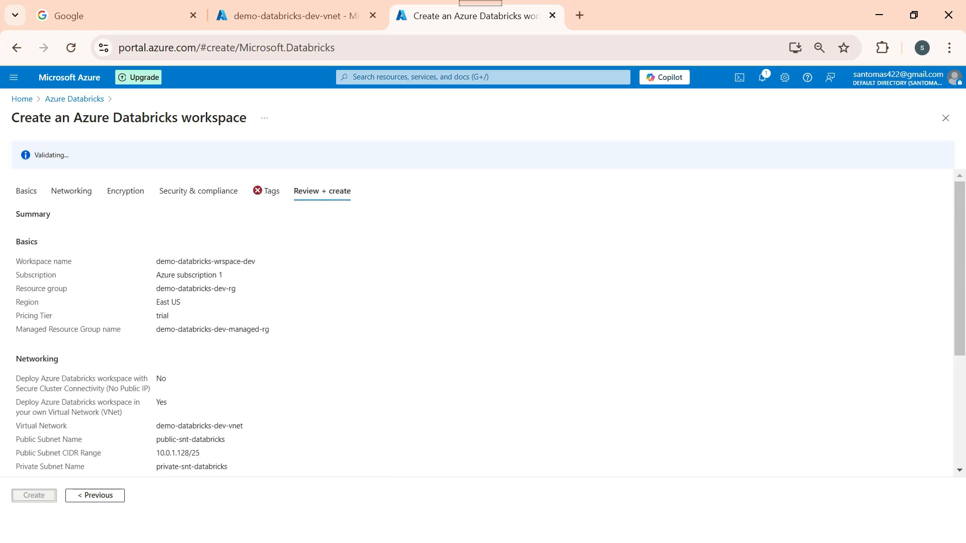
Add a tag named Demo with a suggested value to the workspace and submit the configuration for validation.
{"action": "left_click", "coordinate": [261, 191]}
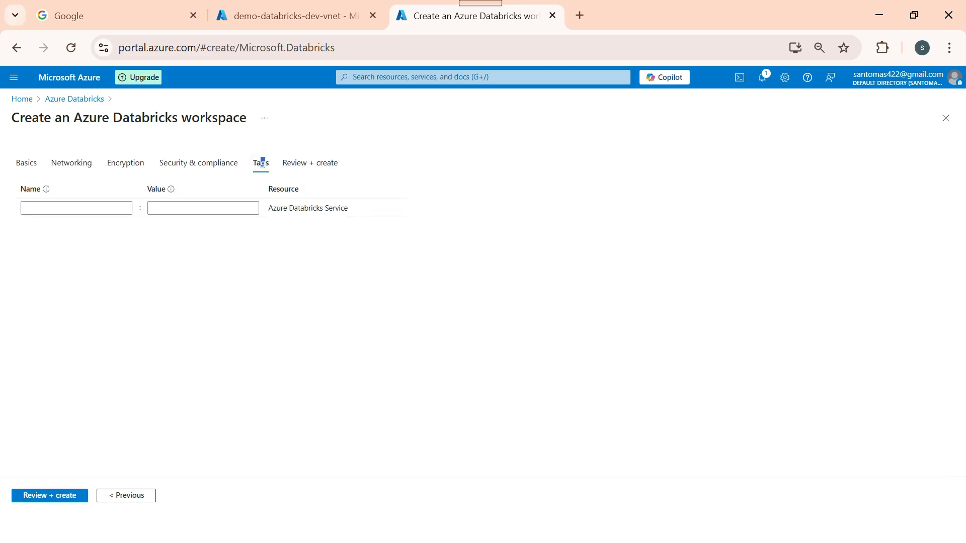
{"action": "left_click", "coordinate": [76, 208]}
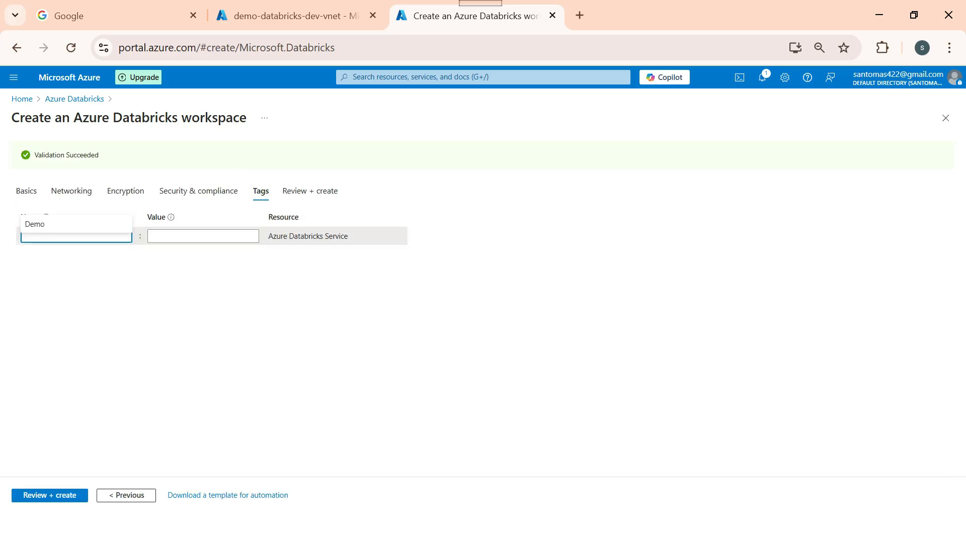
{"action": "key", "text": "Down"}
{"action": "key", "text": "Return"}
{"action": "key", "text": "Tab"}
{"action": "key", "text": "Down"}
{"action": "key", "text": "Return"}
{"action": "left_click", "coordinate": [214, 327]}
{"action": "left_click", "coordinate": [50, 496]}
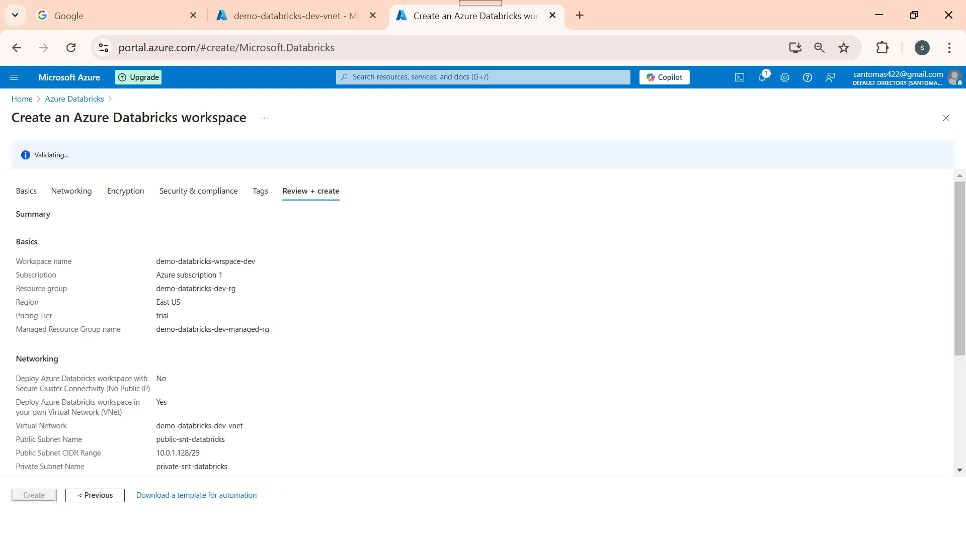
Review the configuration summary, create the Databricks workspace, and open the deployed demo-databricks-wrspace-dev resource.
{"action": "scroll", "coordinate": [483, 323], "scroll_direction": "down", "scroll_amount": 4}
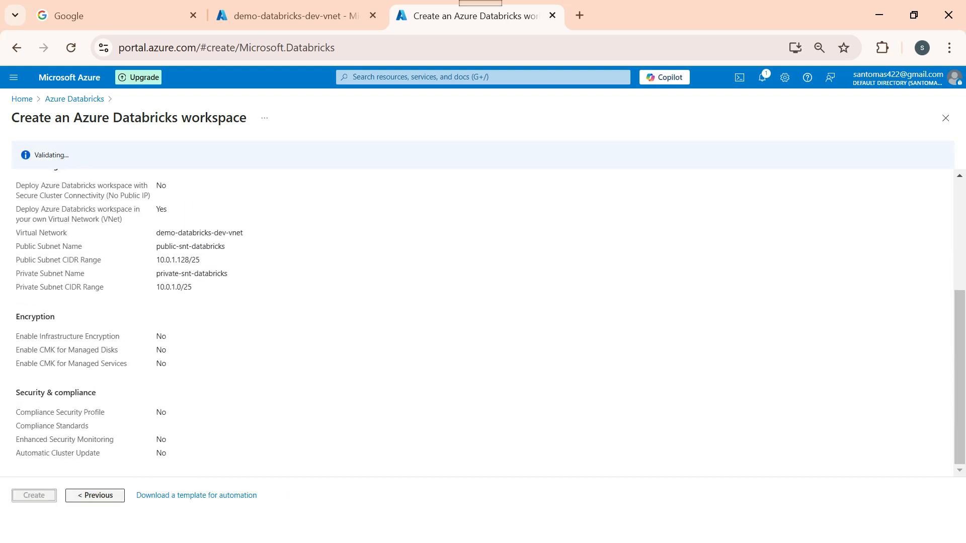
{"action": "left_click", "coordinate": [34, 495]}
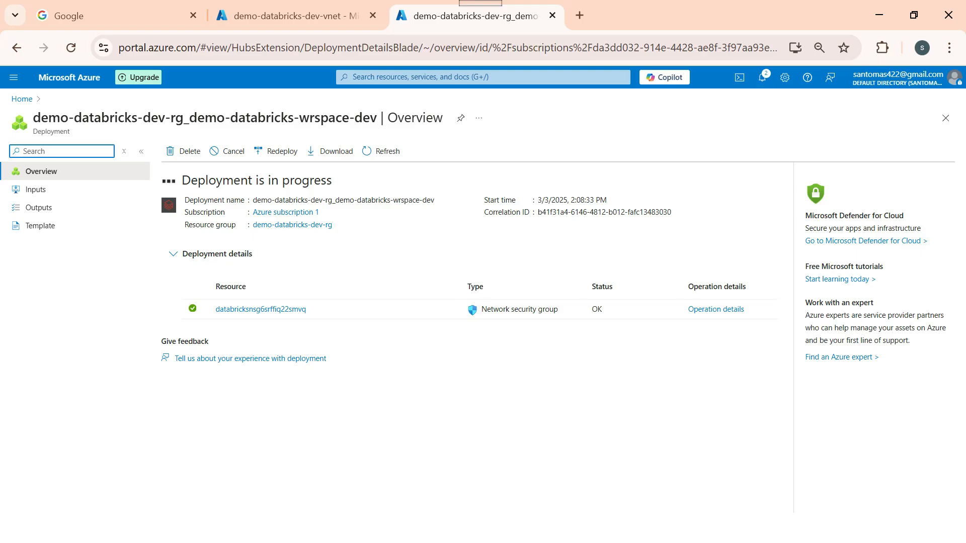
{"action": "left_click", "coordinate": [22, 98]}
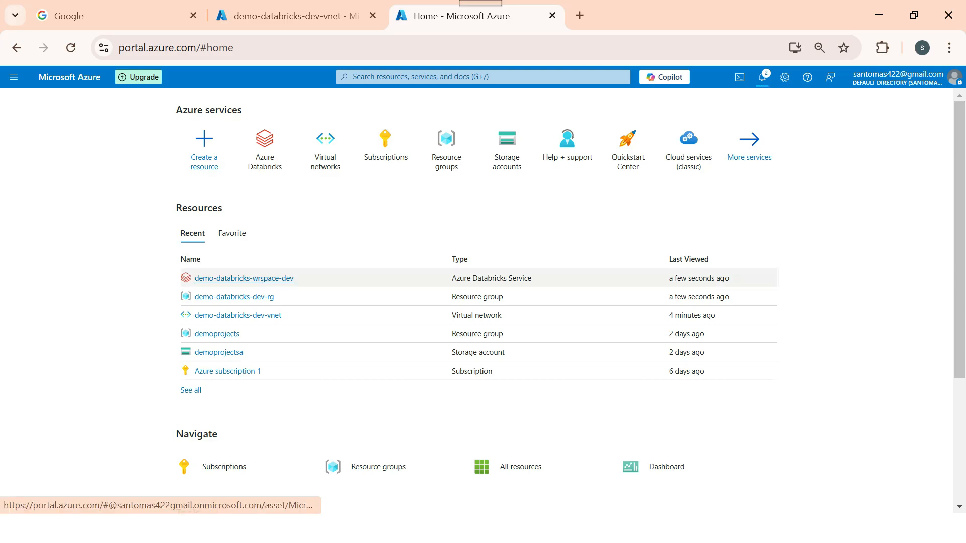
{"action": "mouse_move", "coordinate": [244, 278]}
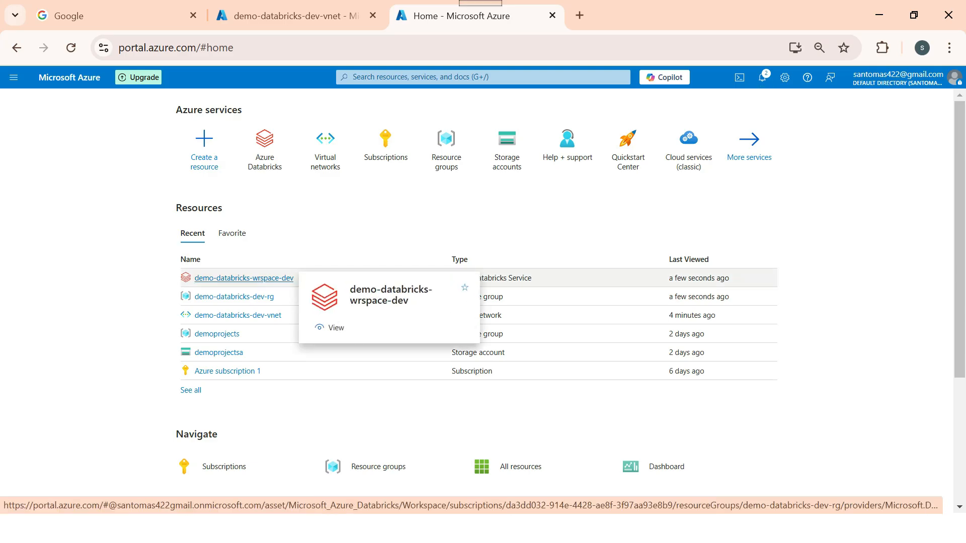
{"action": "left_click", "coordinate": [244, 278]}
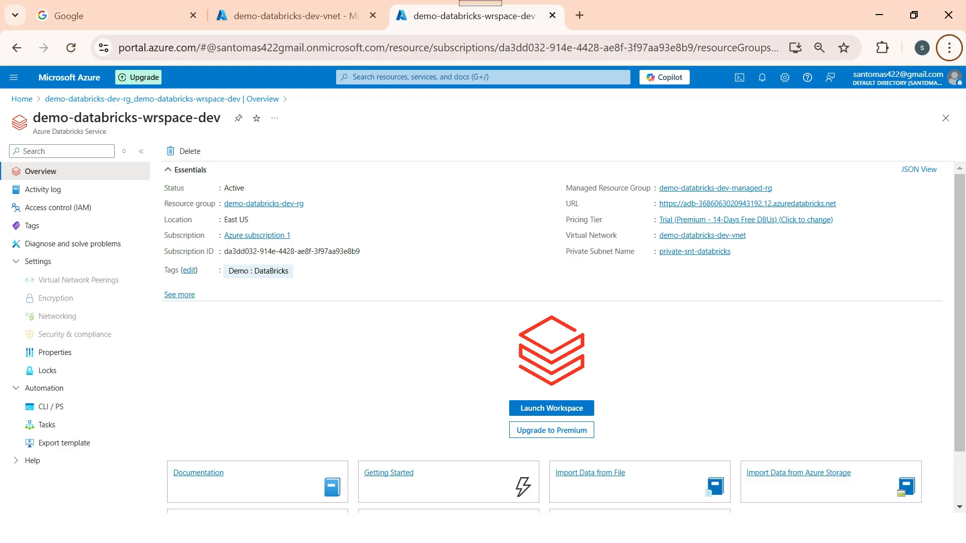
Expand the workspace's essential properties and look over its overview page.
{"action": "left_click", "coordinate": [180, 294]}
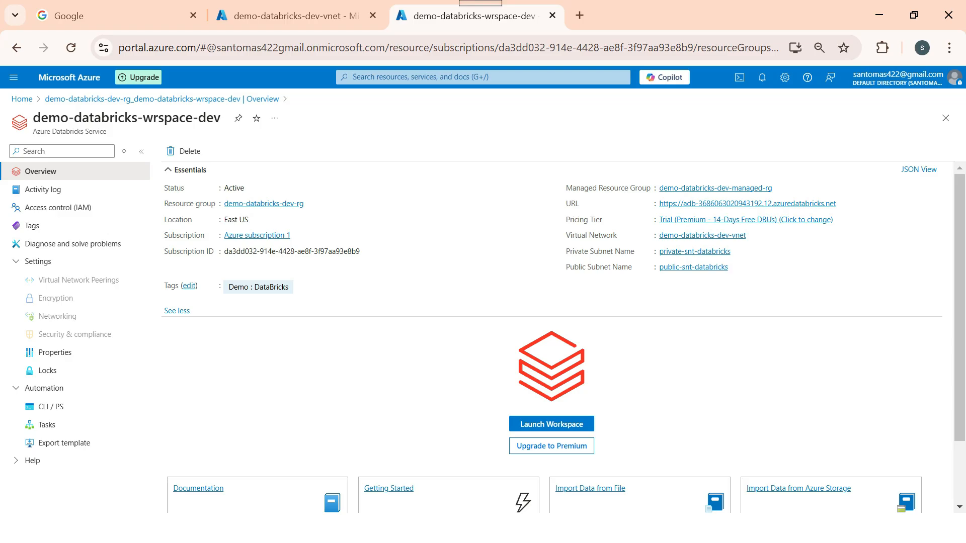
{"action": "scroll", "coordinate": [552, 349], "scroll_direction": "down", "scroll_amount": 2}
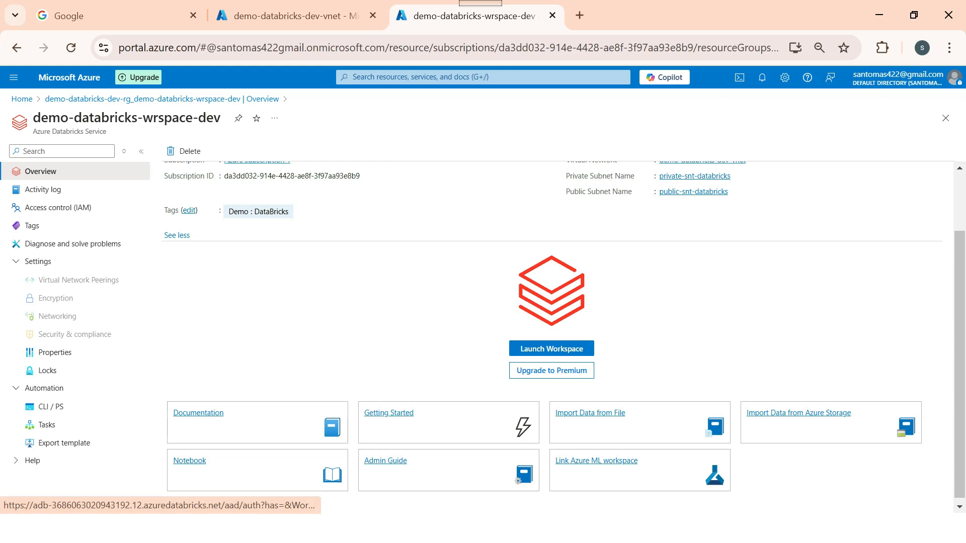
{"action": "scroll", "coordinate": [551, 348], "scroll_direction": "up", "scroll_amount": 2}
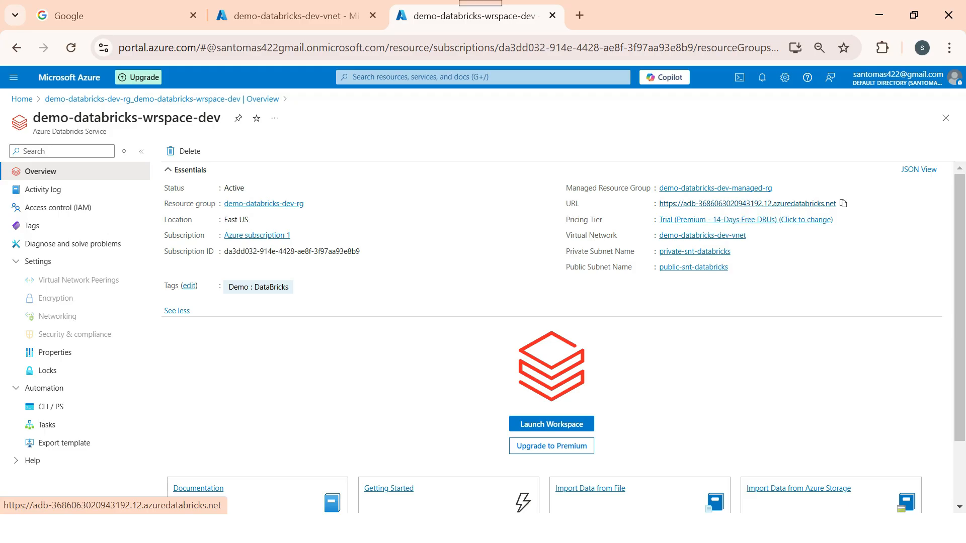
Try to open the Databricks workspace through its URL, signing in with Microsoft Entra ID.
{"action": "left_click", "coordinate": [715, 203]}
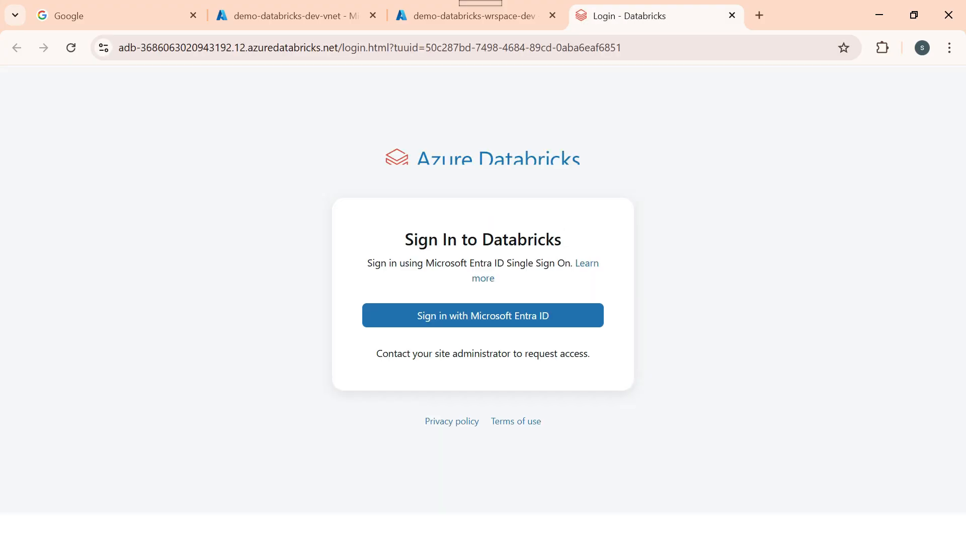
{"action": "left_click", "coordinate": [483, 316]}
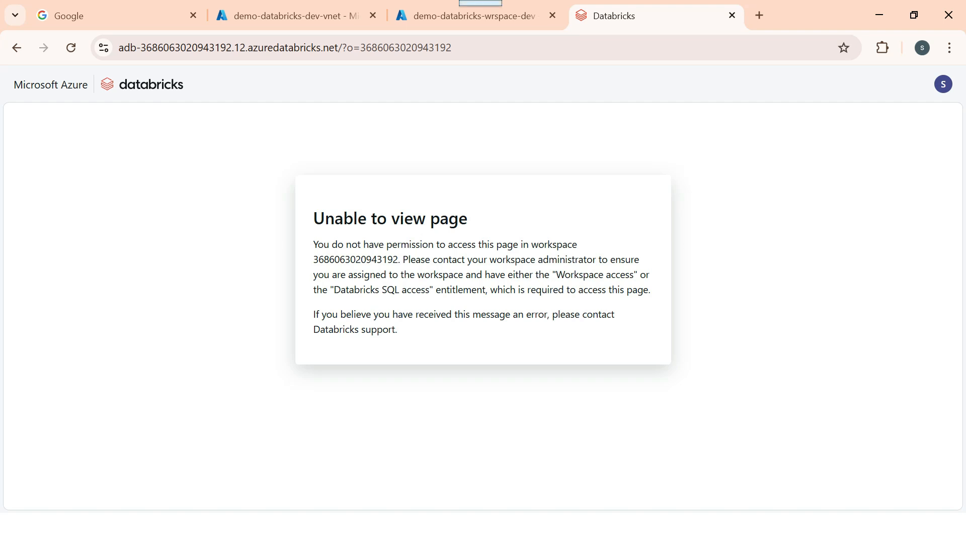
{"action": "key", "text": "ctrl+l"}
{"action": "key", "text": "Return"}
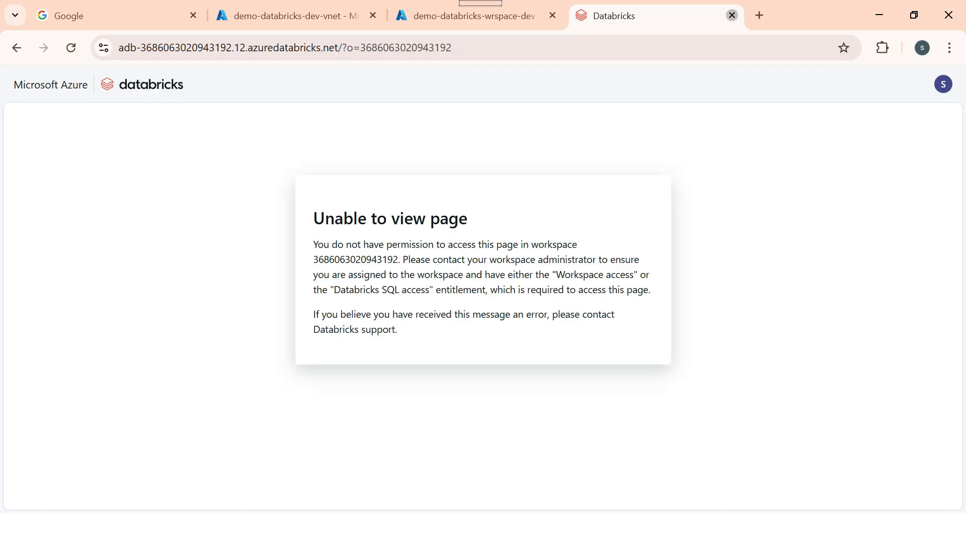
{"action": "left_click", "coordinate": [732, 16]}
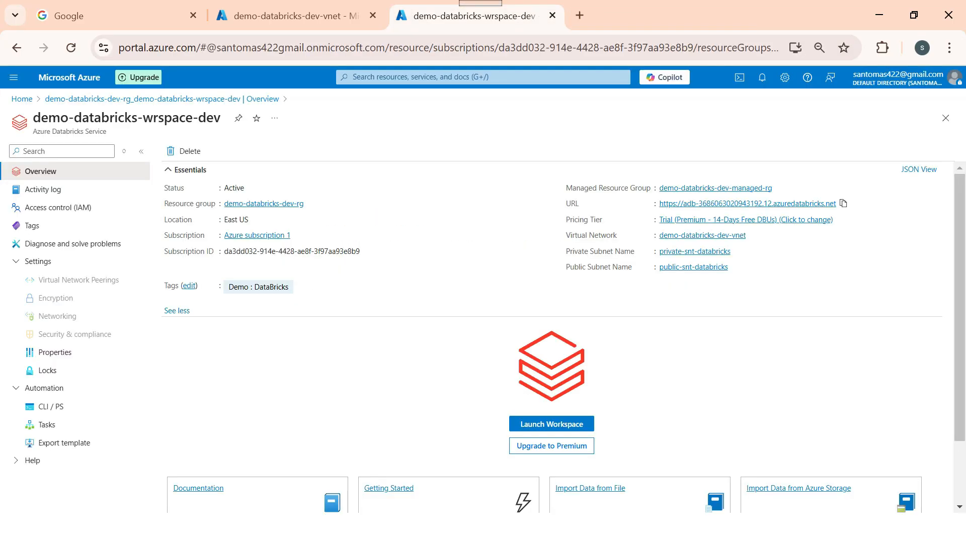
Launch the Databricks workspace from its Azure resource page and check the signed-in account's options.
{"action": "left_click", "coordinate": [551, 424]}
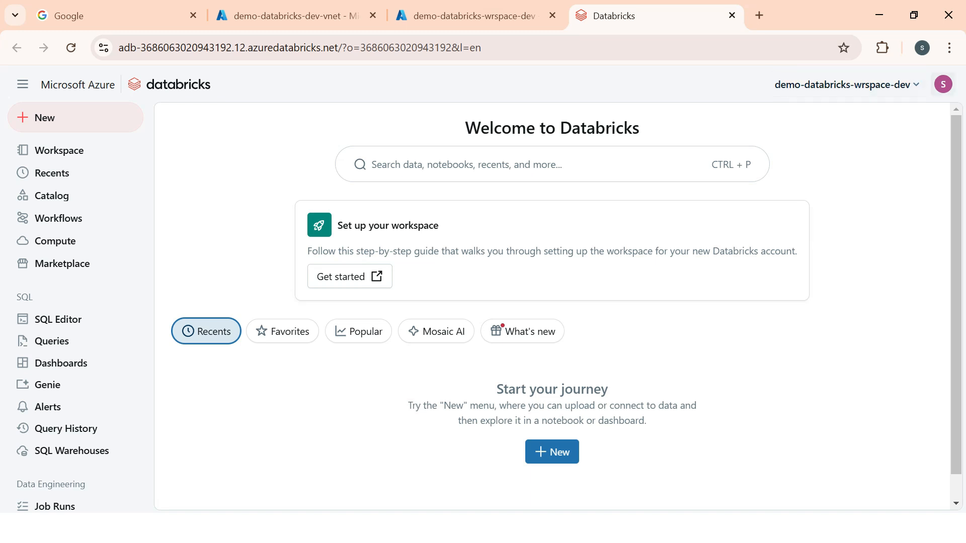
{"action": "left_click", "coordinate": [943, 85]}
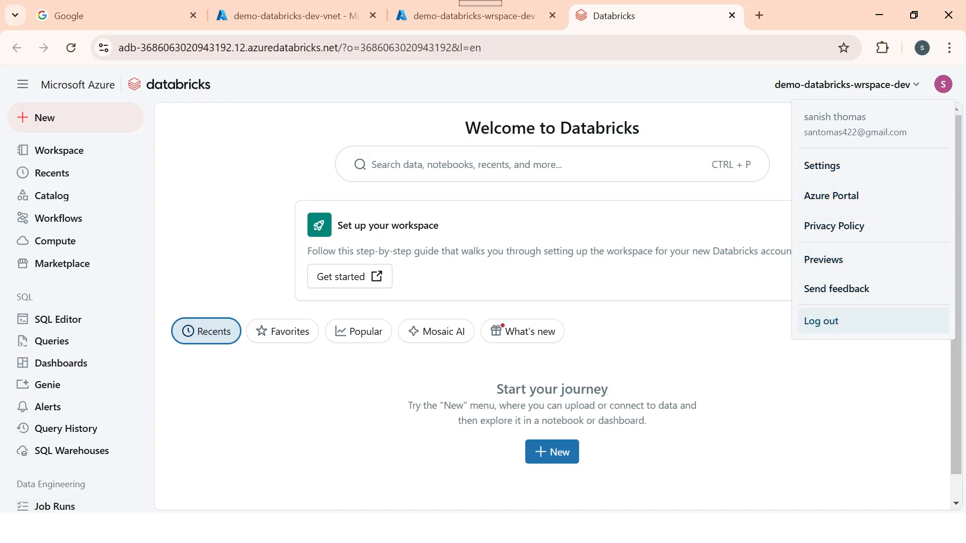
{"action": "left_click", "coordinate": [148, 125]}
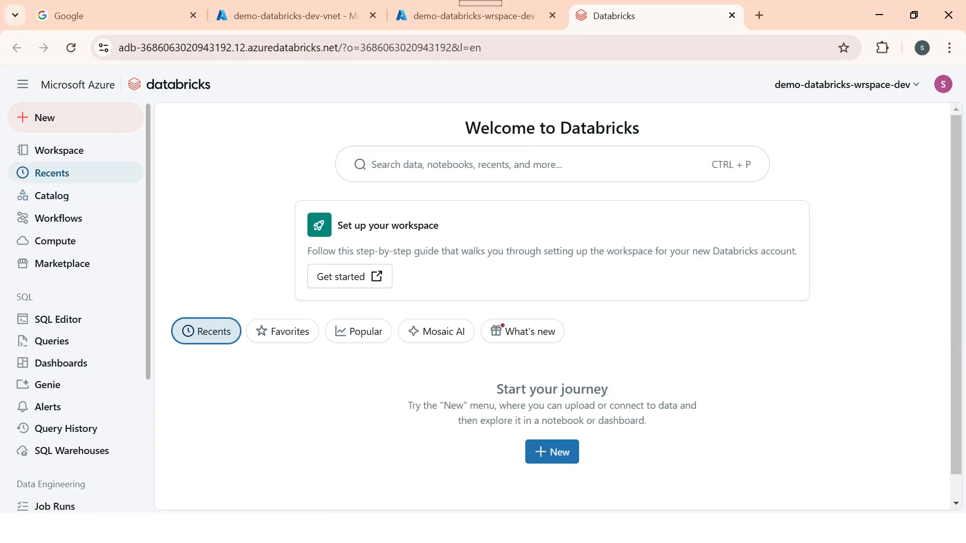
Look through the workspace's folder tree, expanding Workspace and Users, and view the recent items.
{"action": "left_click", "coordinate": [59, 150]}
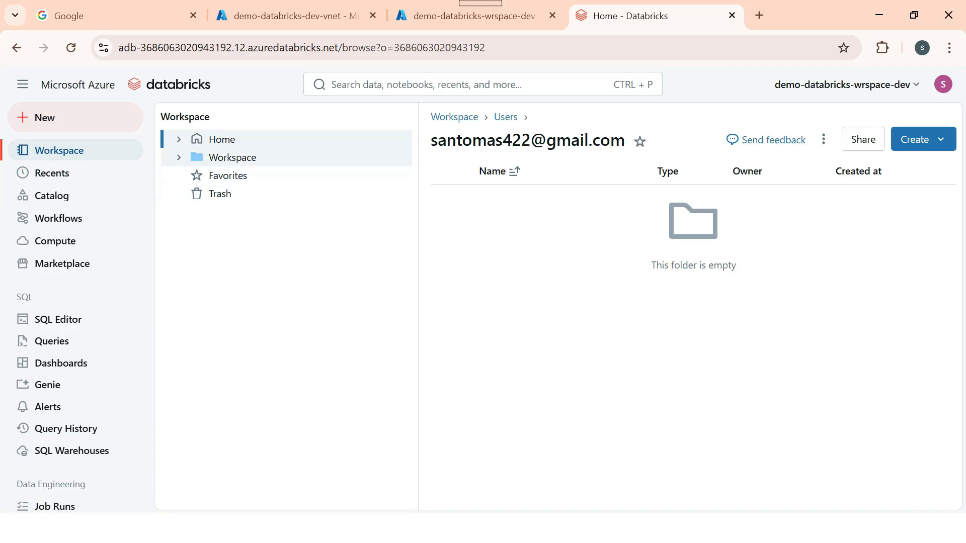
{"action": "left_click", "coordinate": [178, 158]}
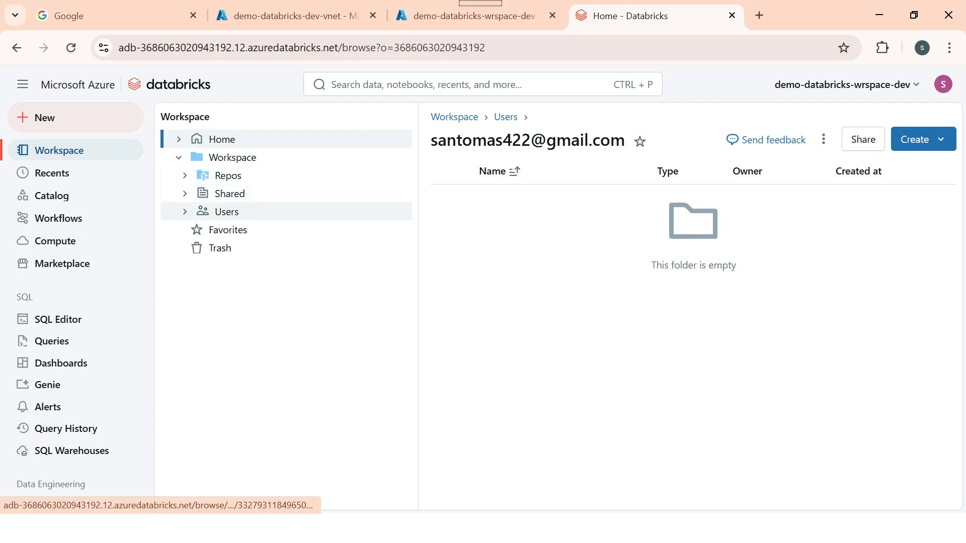
{"action": "left_click", "coordinate": [185, 212]}
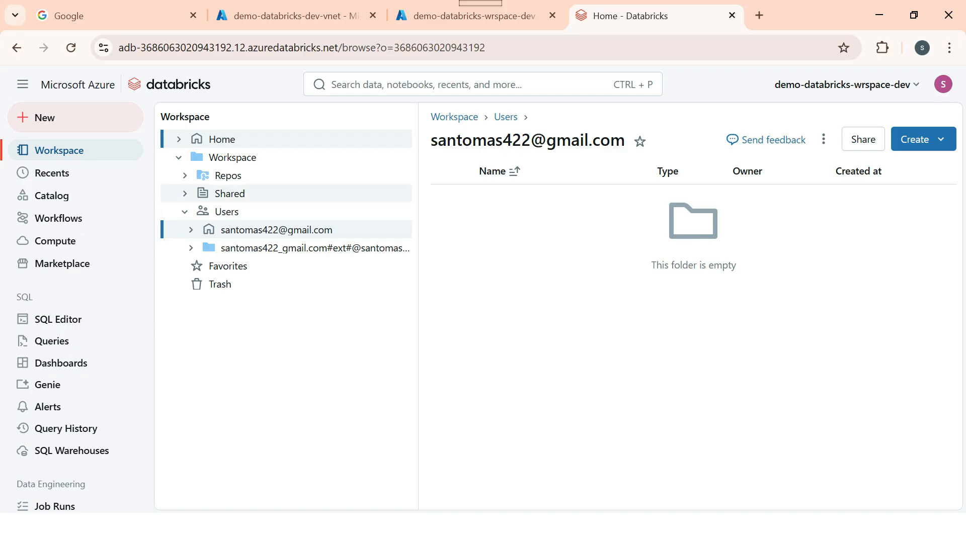
{"action": "left_click", "coordinate": [51, 173]}
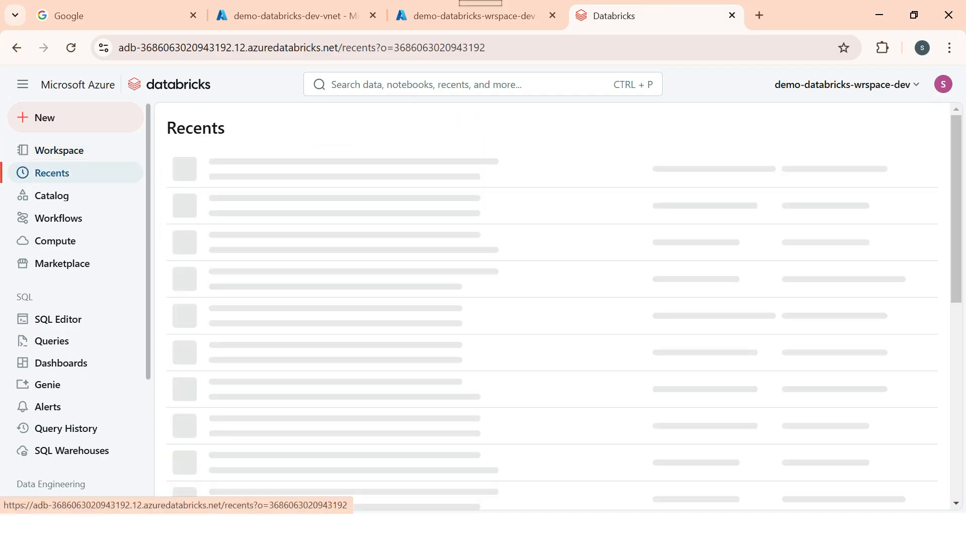
Examine the Catalog, including the schemas of demo_databricks_wrspace_dev, the objects in its information_schema, and the system catalog.
{"action": "left_click", "coordinate": [52, 196]}
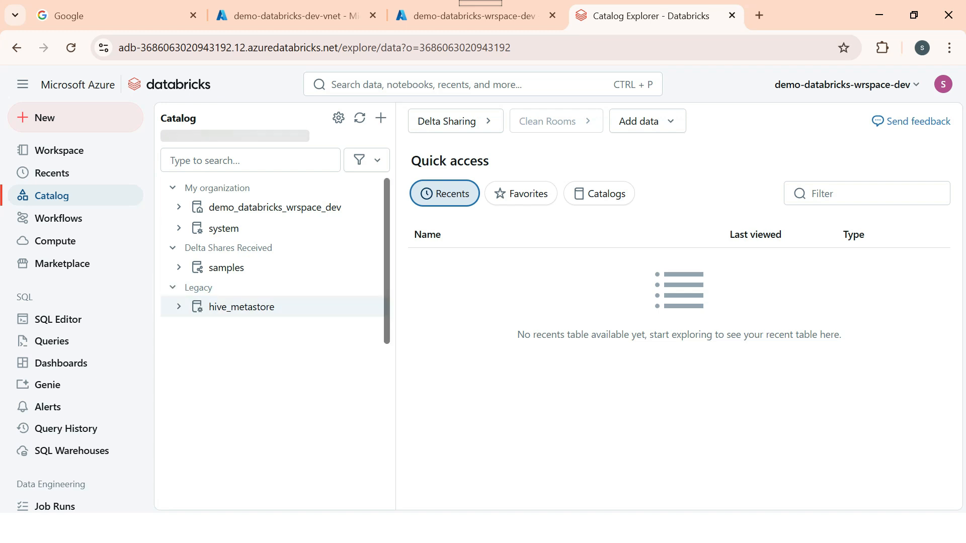
{"action": "left_click", "coordinate": [179, 207]}
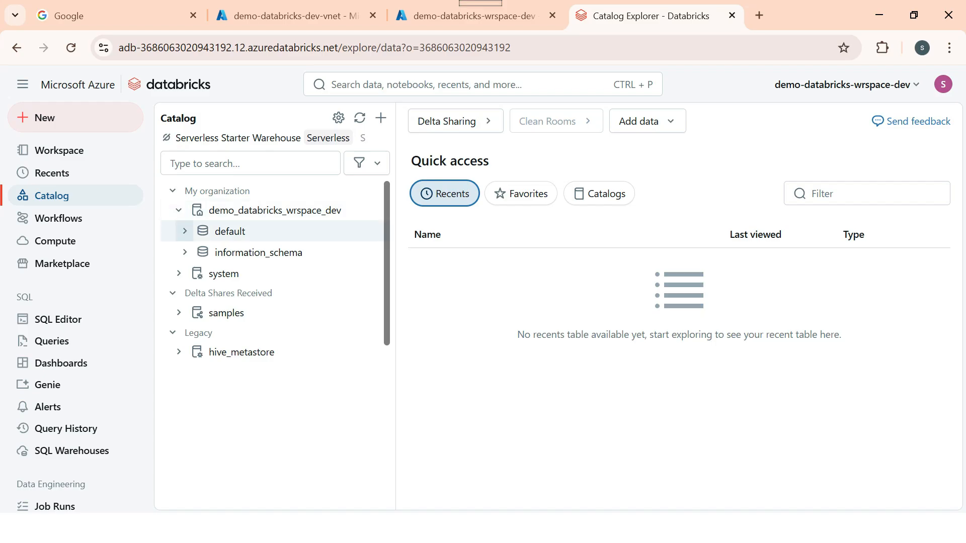
{"action": "left_click", "coordinate": [185, 231]}
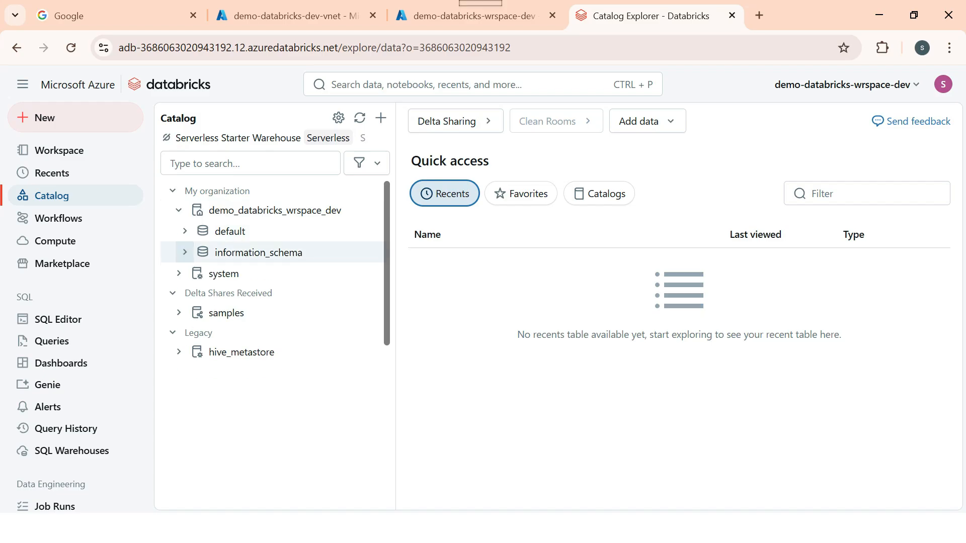
{"action": "left_click", "coordinate": [185, 252]}
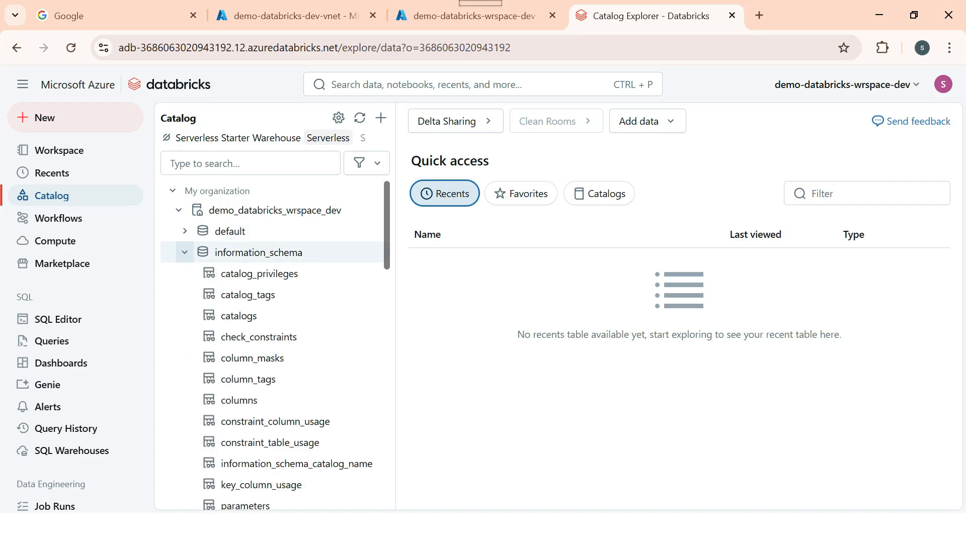
{"action": "left_click", "coordinate": [185, 252]}
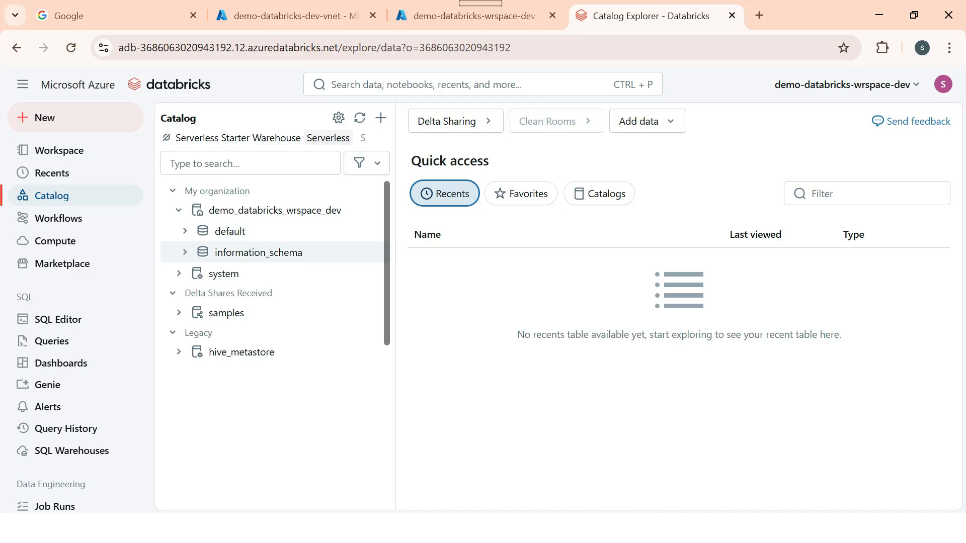
{"action": "left_click", "coordinate": [179, 274]}
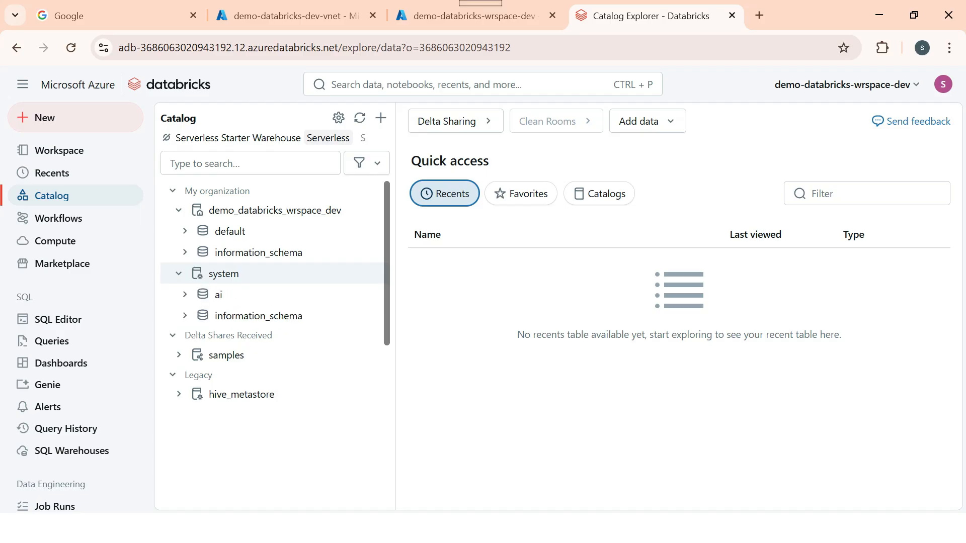
{"action": "left_click", "coordinate": [179, 273]}
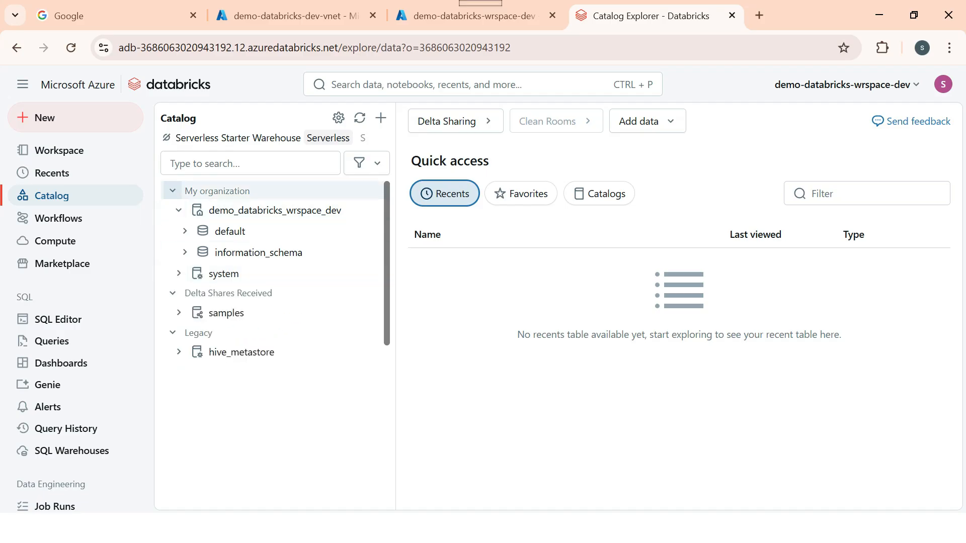
{"action": "left_click", "coordinate": [173, 191]}
Look over the Workflows jobs, the Compute page, and the SQL, Data Engineering and Machine Learning navigation entries.
{"action": "left_click", "coordinate": [59, 218]}
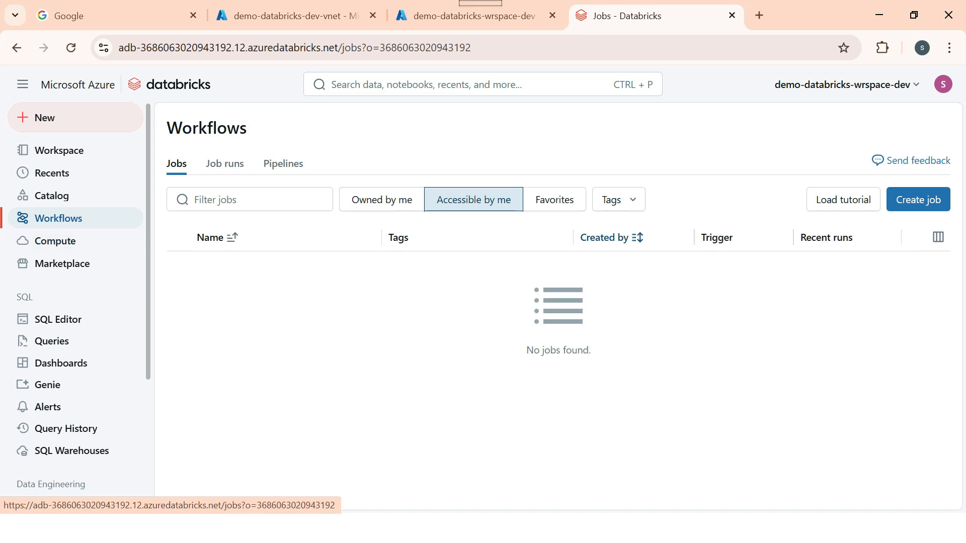
{"action": "left_click", "coordinate": [55, 241]}
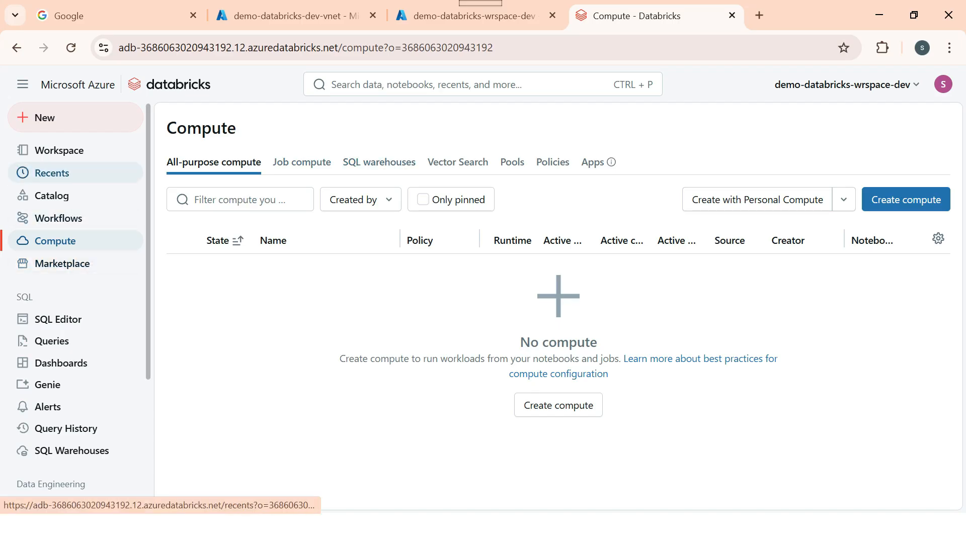
{"action": "scroll", "coordinate": [76, 297], "scroll_direction": "down", "scroll_amount": 2}
{"action": "scroll", "coordinate": [75, 300], "scroll_direction": "down", "scroll_amount": 2}
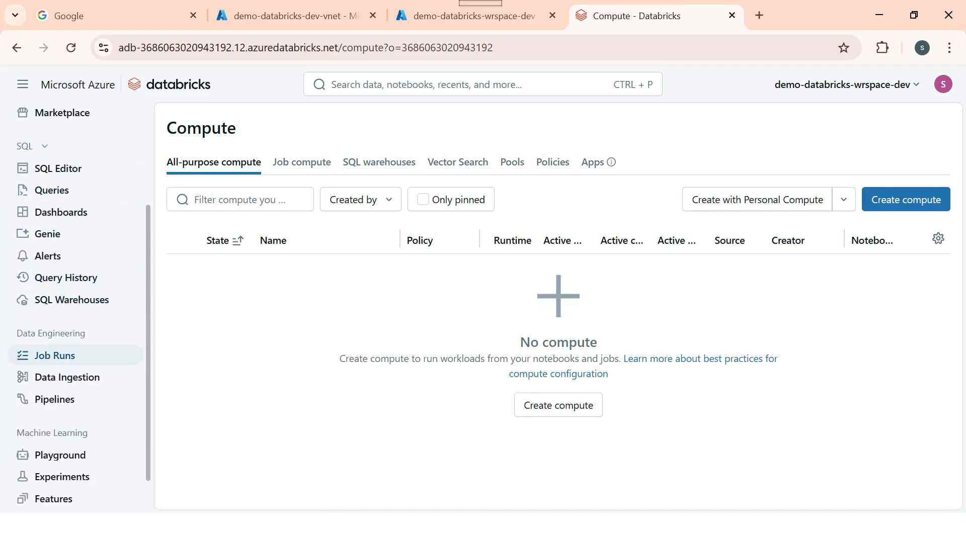
{"action": "scroll", "coordinate": [75, 433], "scroll_direction": "down", "scroll_amount": 1}
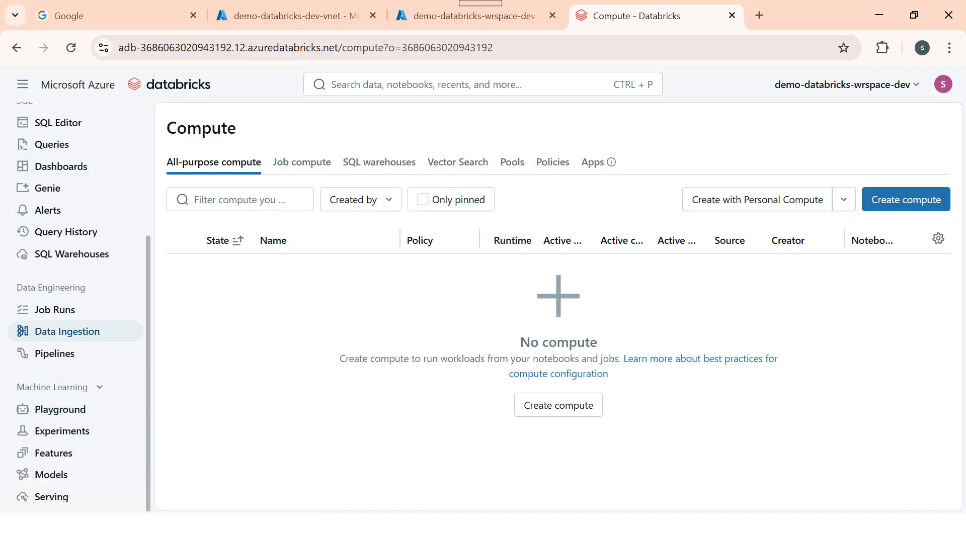
{"action": "scroll", "coordinate": [76, 171], "scroll_direction": "up", "scroll_amount": 2}
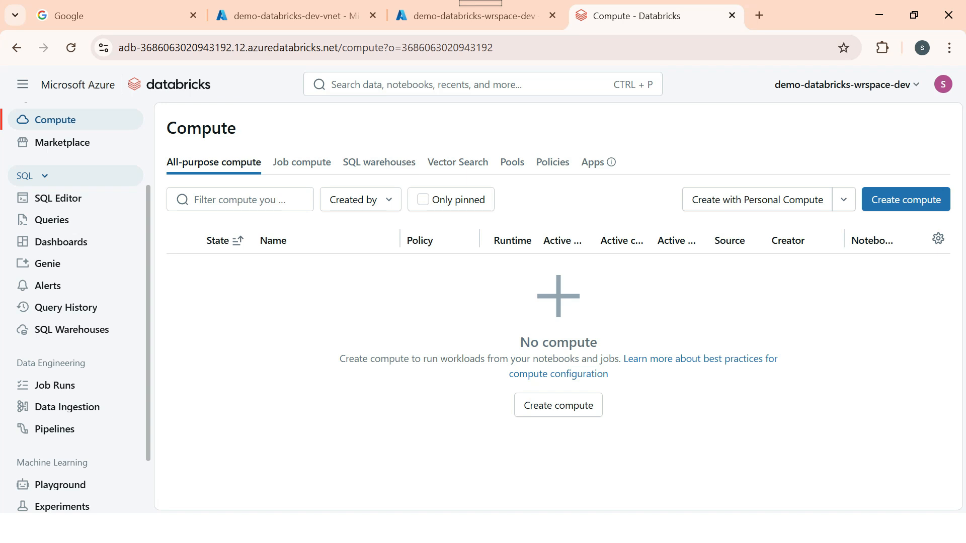
{"action": "scroll", "coordinate": [75, 398], "scroll_direction": "down", "scroll_amount": 2}
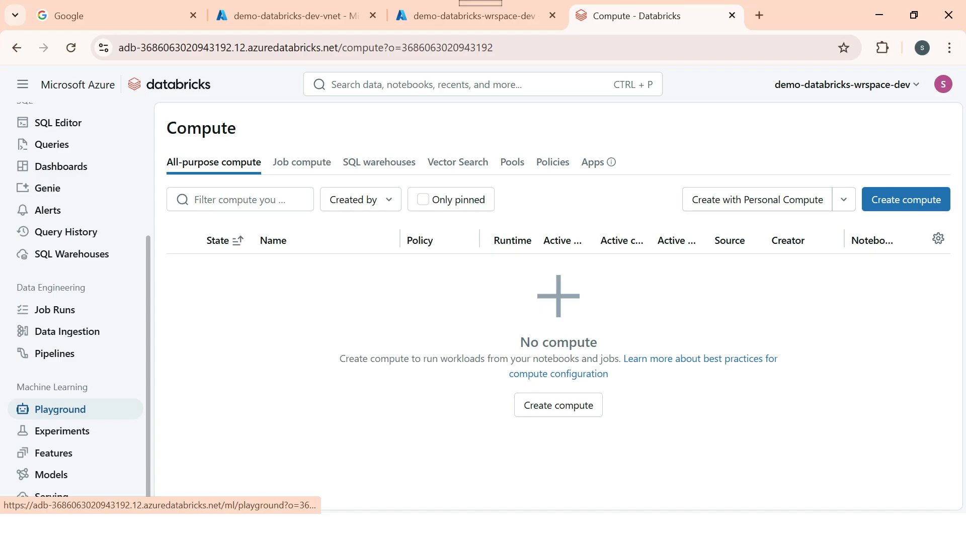
{"action": "scroll", "coordinate": [76, 302], "scroll_direction": "up", "scroll_amount": 4}
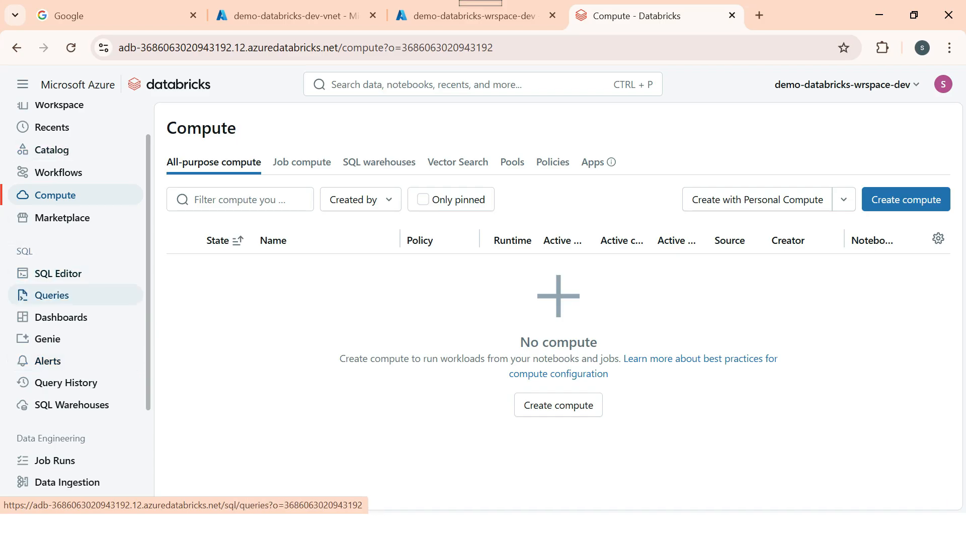
Collapse the SQL navigation section and view the Data Engineering pipelines list.
{"action": "left_click", "coordinate": [30, 251]}
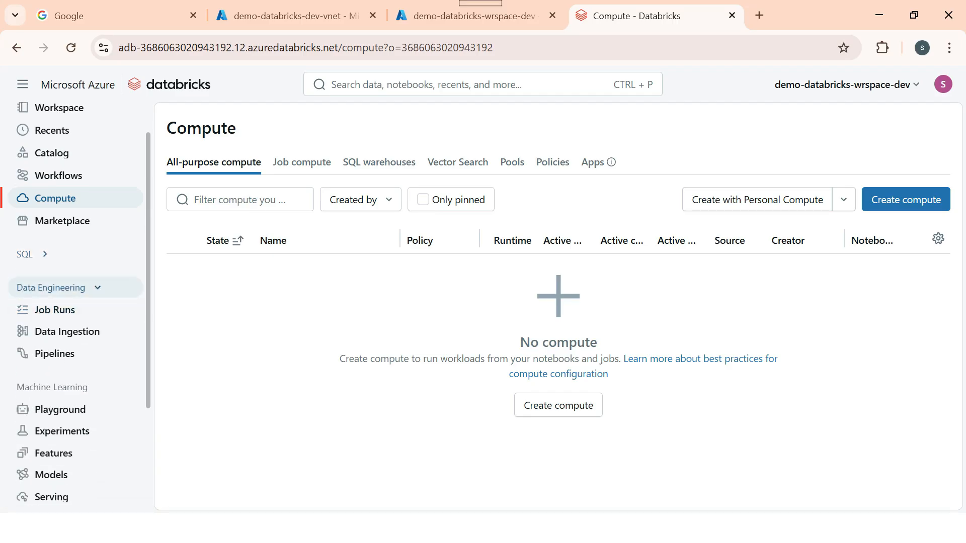
{"action": "scroll", "coordinate": [60, 171], "scroll_direction": "up", "scroll_amount": 1}
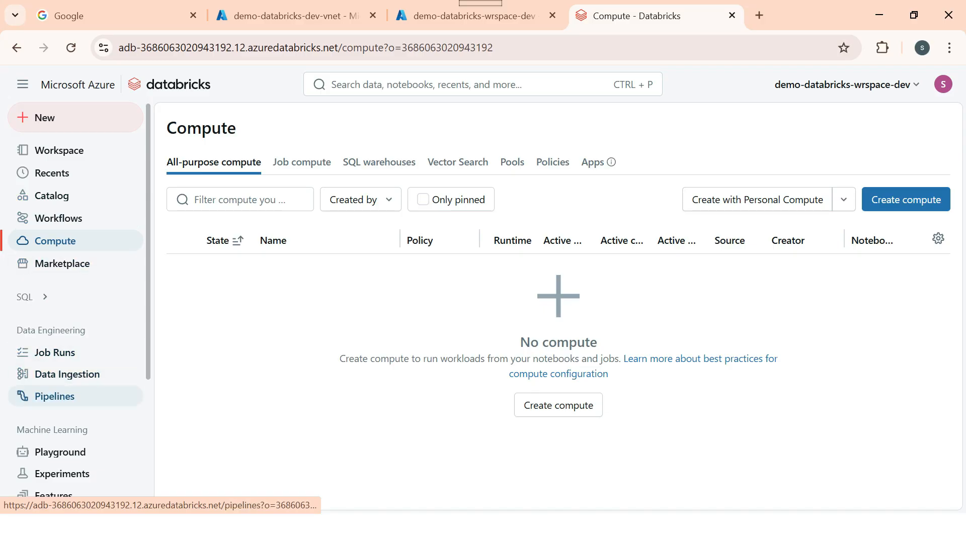
{"action": "left_click", "coordinate": [54, 397]}
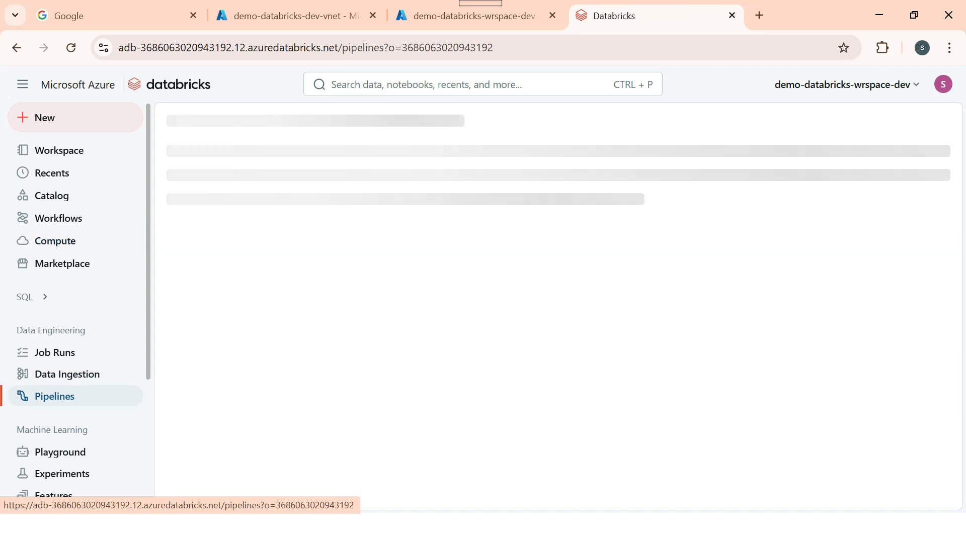
{"action": "scroll", "coordinate": [56, 312], "scroll_direction": "down", "scroll_amount": 1}
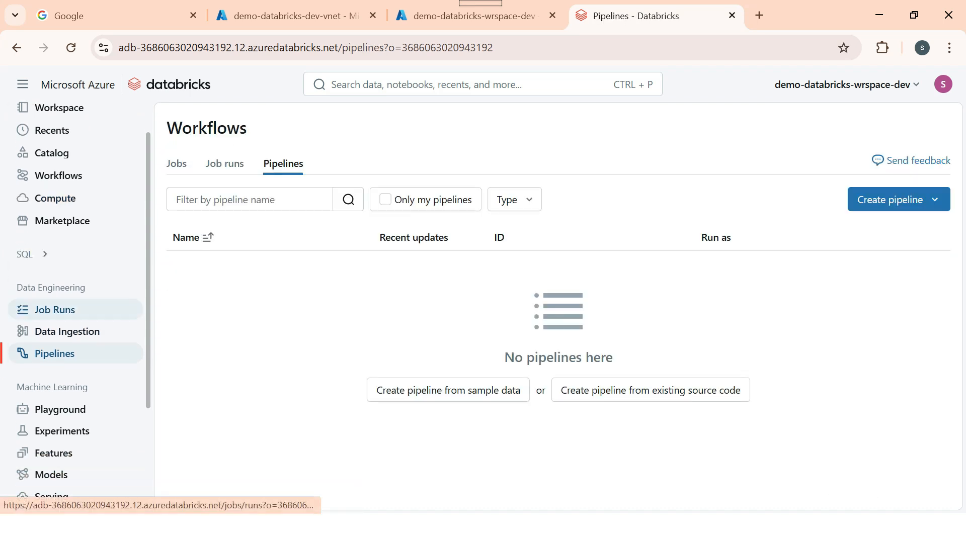